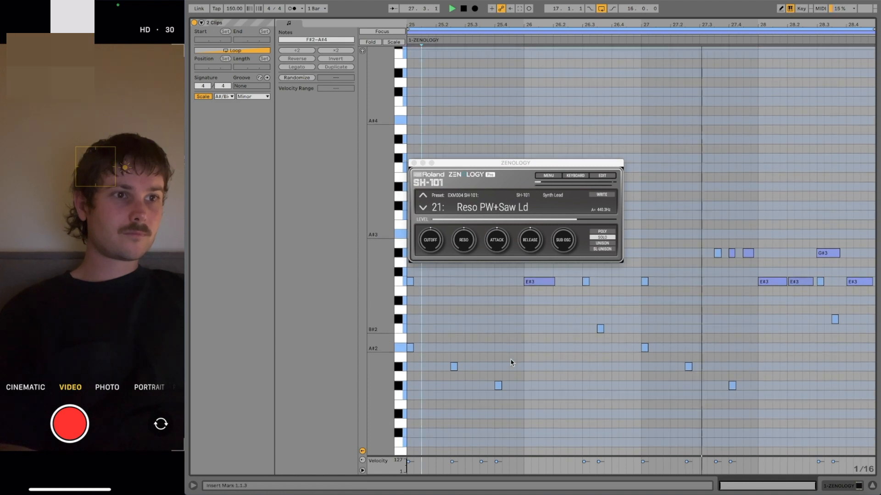
Audition the hi-hats in the drum kit's hi hats folder and load "4evr - brief hihat.wav" onto the empty MIDI track 4
scroll(511, 358, "down", 3)
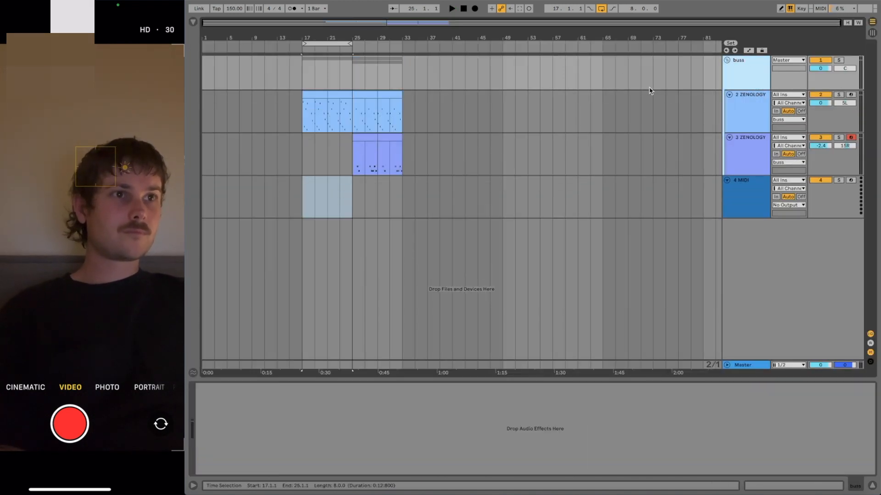
key("super+alt+b")
left_click(344, 129)
left_click(343, 135)
left_click(334, 126)
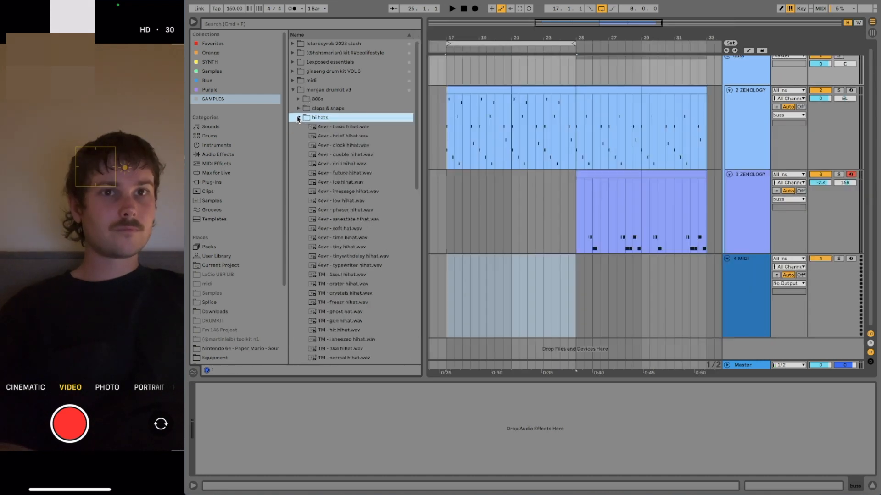
left_click(335, 135)
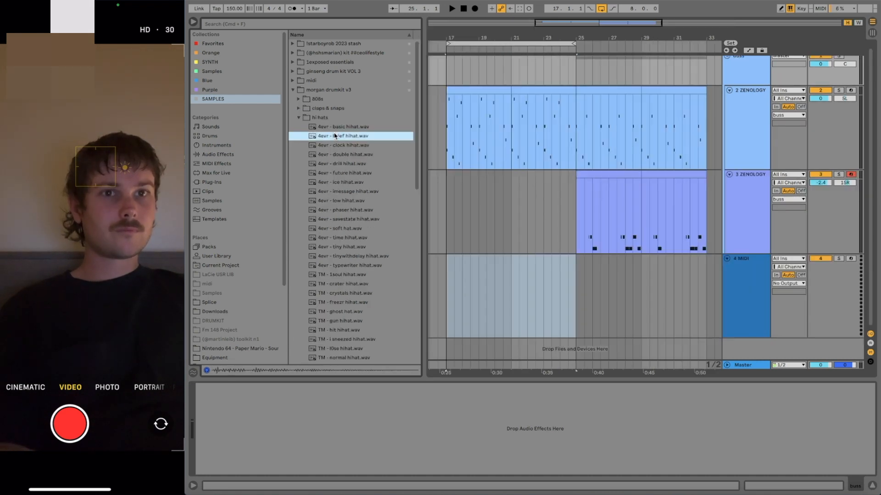
left_click(345, 129)
key("Down")
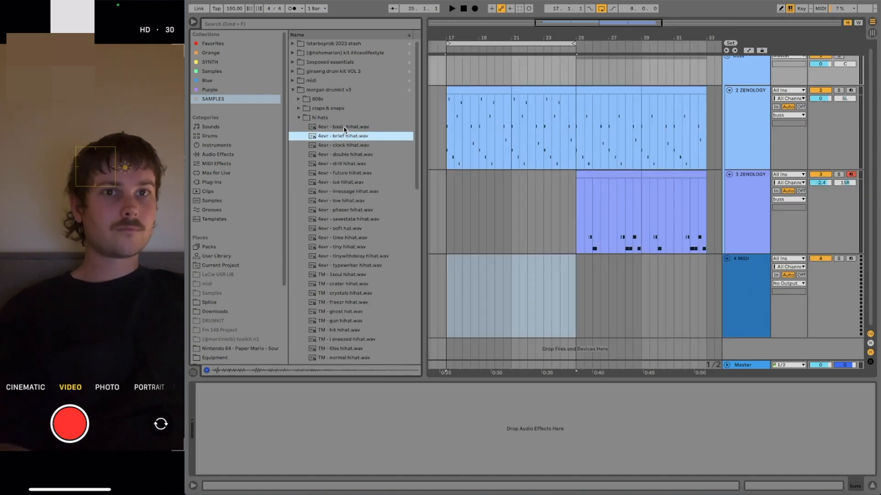
key("Return")
Record a two-bar hi-hat clip on the brief hihat track starting at bar 17
left_click(476, 9)
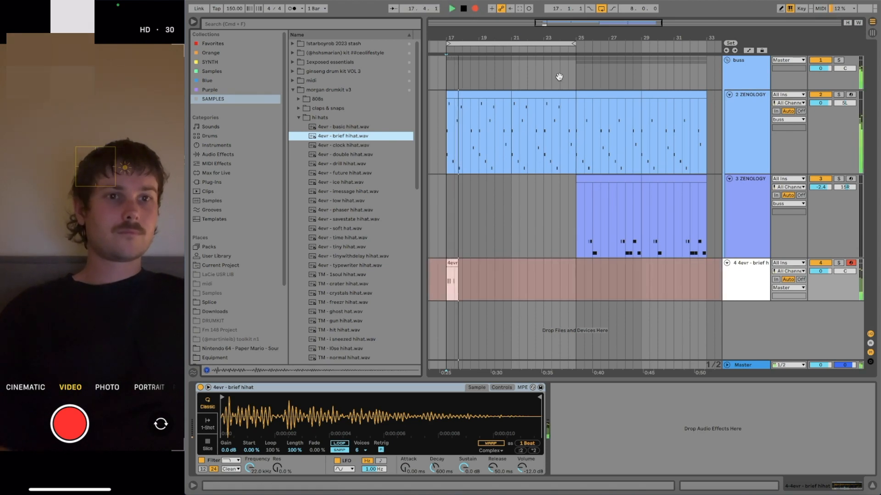
key("space")
left_click(454, 275)
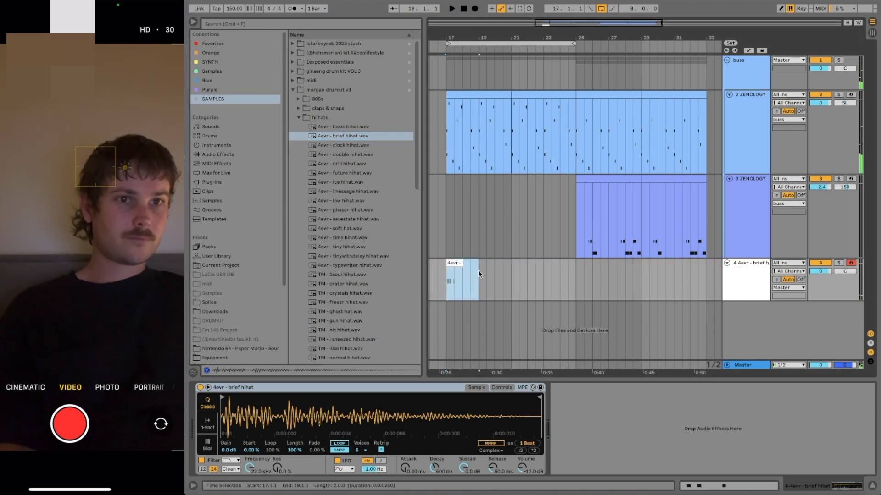
In the recorded hi-hat clip, replace the first off-grid hits with B#2 sixteenth notes at 1.1.1 and 1.1.3
double_click(478, 271)
left_click(460, 282)
key("b")
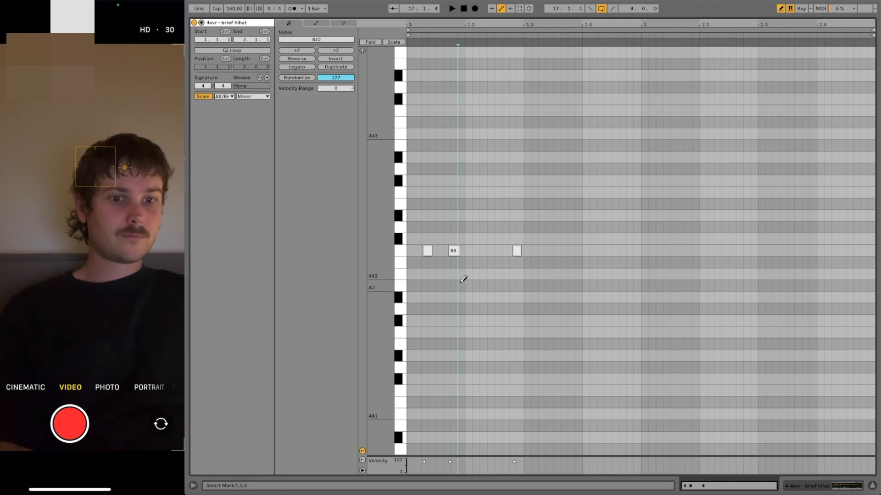
left_click(417, 250)
left_click(428, 250)
left_click(441, 250)
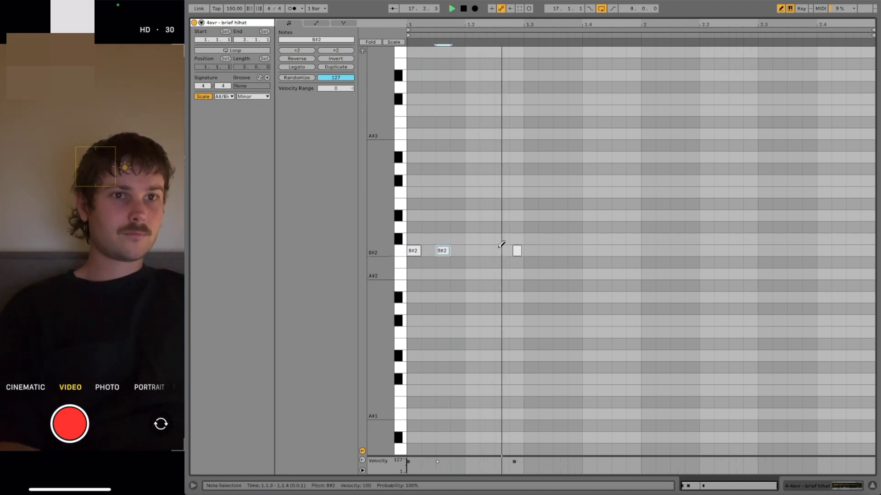
Draw B#2 hi-hat notes at 1.2.3, 1.4.1 and 1.4.3, and lower the velocity of the 1.4.1 note
left_click(502, 250)
left_click(589, 251)
left_click(618, 250)
key("space")
key("b")
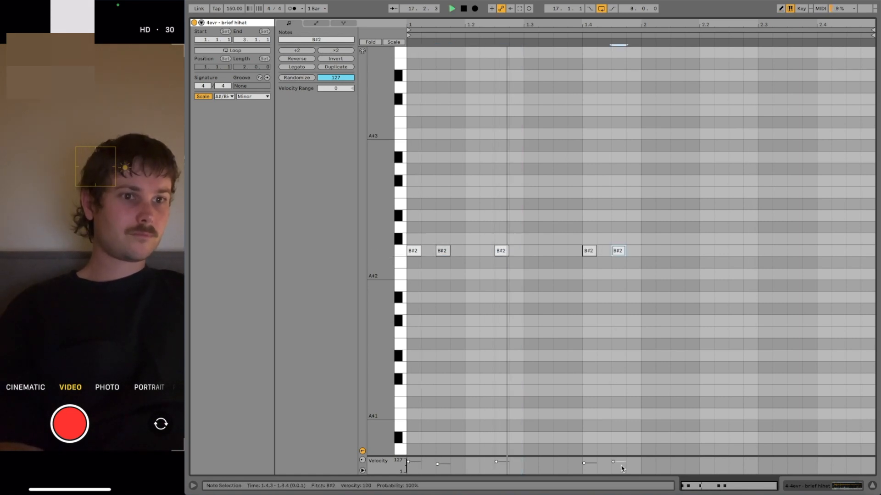
left_click_drag(584, 463, 591, 467)
left_click(594, 428)
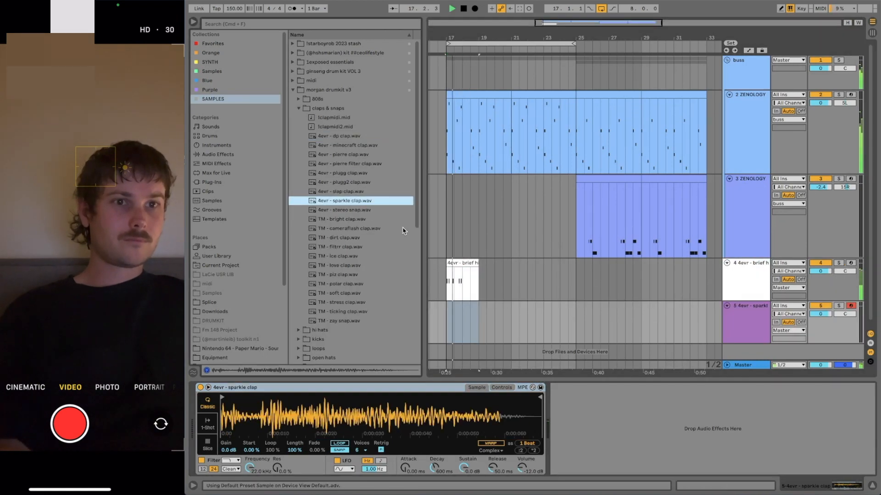
Capture the played sparkle clap as a one-bar MIDI clip in bar 17 and align its B#2 note to 1.3.1
key("space")
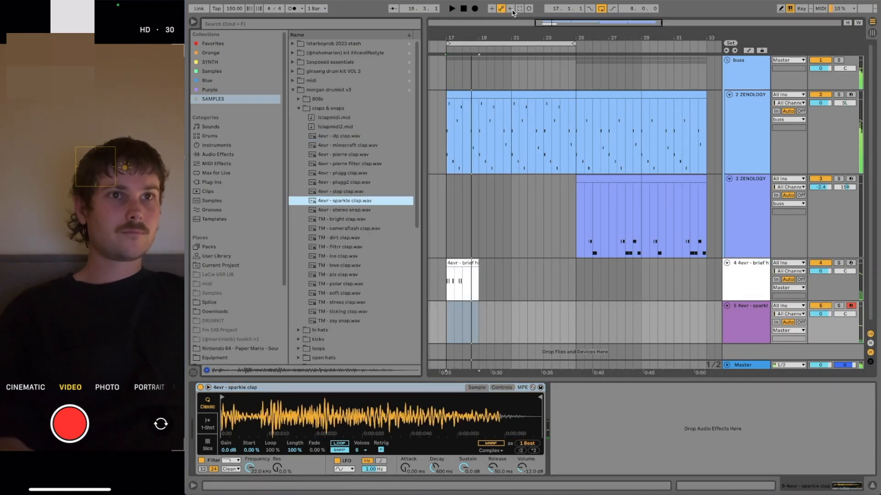
left_click(519, 8)
double_click(455, 306)
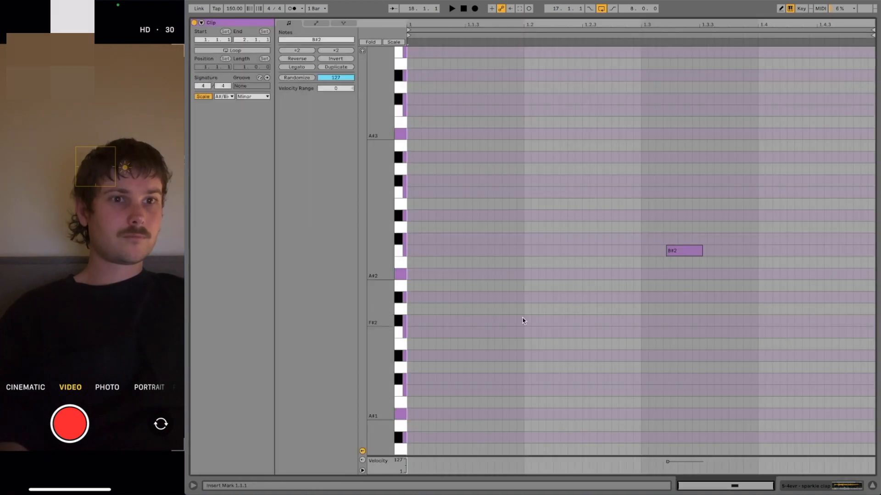
double_click(656, 251)
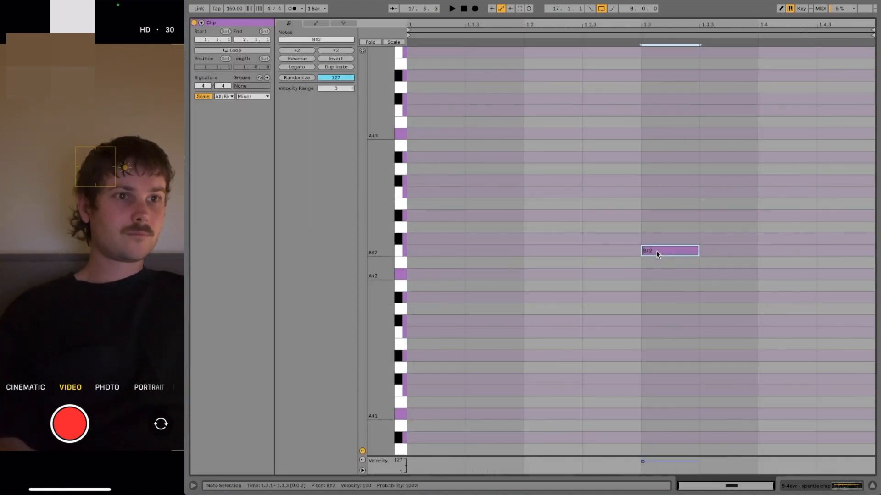
Duplicate the one-bar sparkle clap clip into bar 18 and play it back with the hi-hat
key("shift+Tab")
key("super+d")
left_click(453, 300)
key("space")
scroll(489, 290, "left", 1)
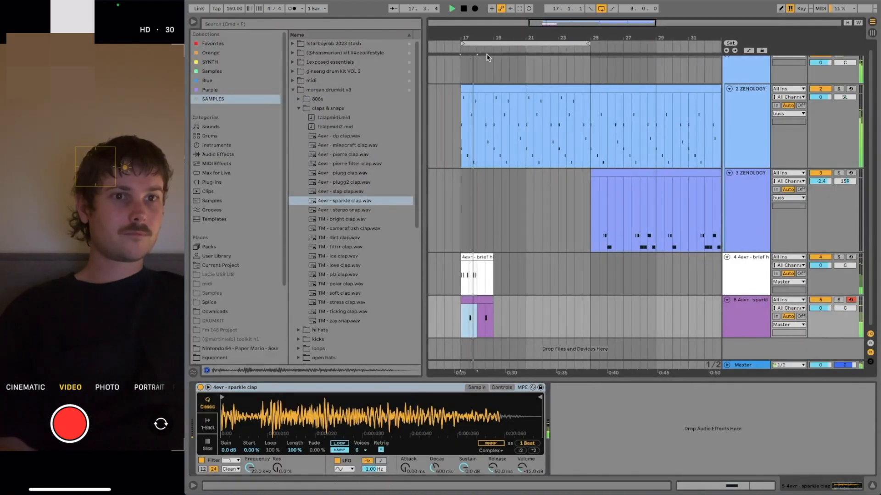
left_click_drag(476, 38, 479, 90)
scroll(562, 195, "left", 2)
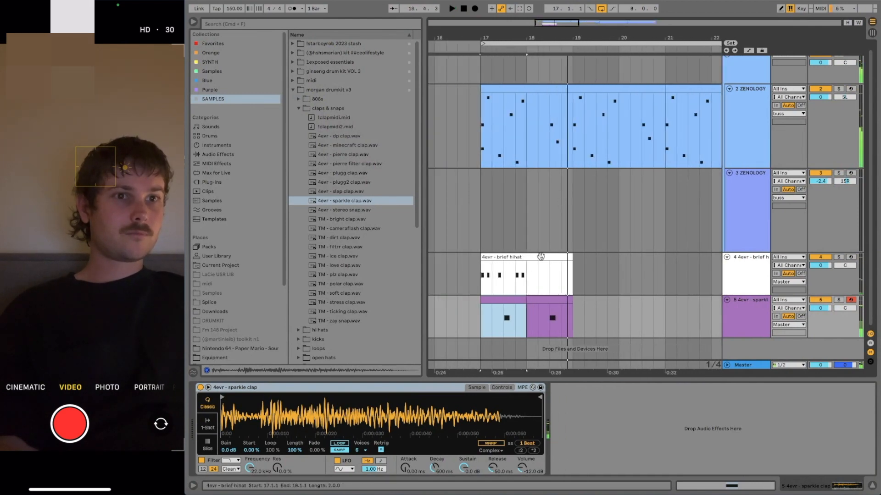
key("space")
Align the B#2 note in the one-bar hp snare clip to 1.1.3 and play it with the beat
left_click(536, 258)
left_click(753, 306)
key("shift+Tab")
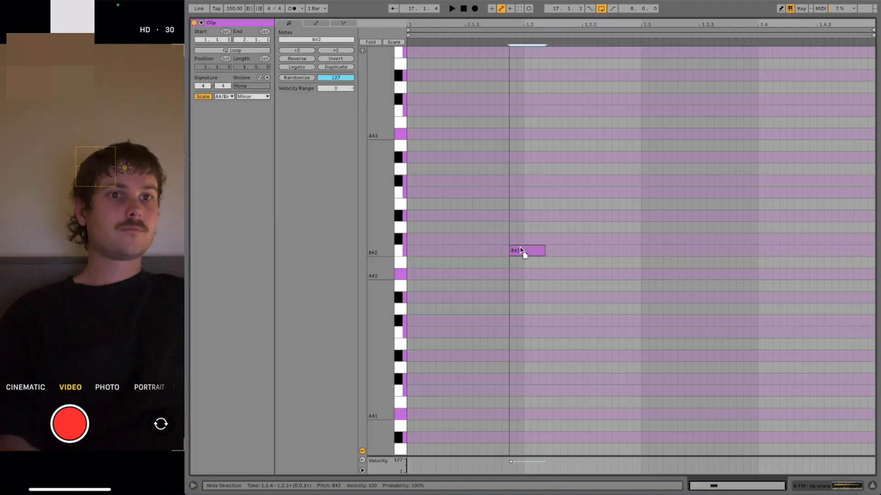
key("space")
key("shift+Tab")
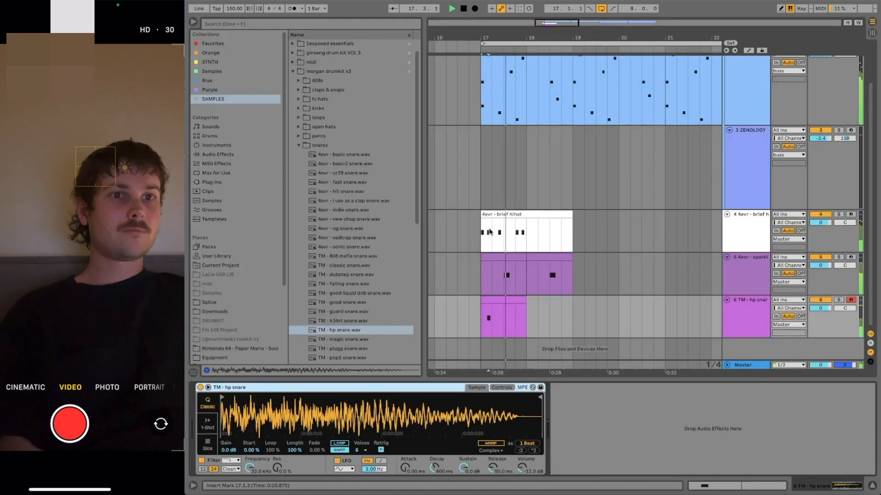
left_click(502, 299)
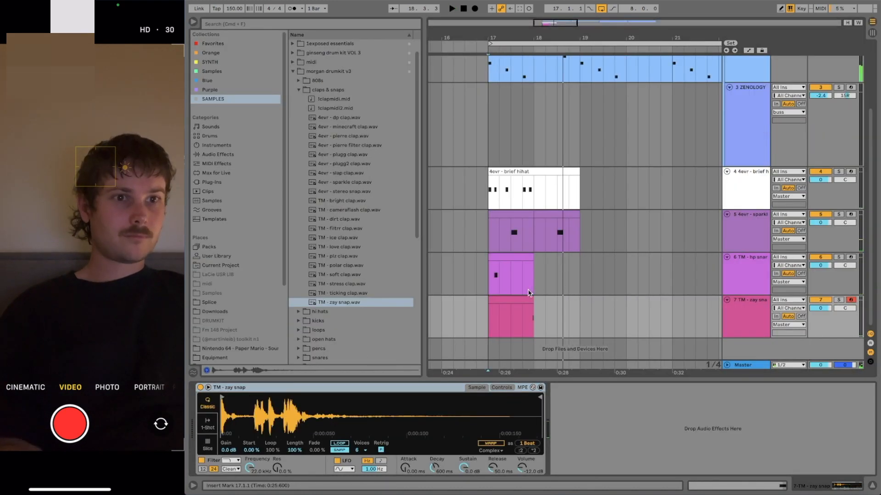
Consolidate the zay snap clip into a two-bar clip spanning bars 17 and 18, and play it
left_click(528, 300)
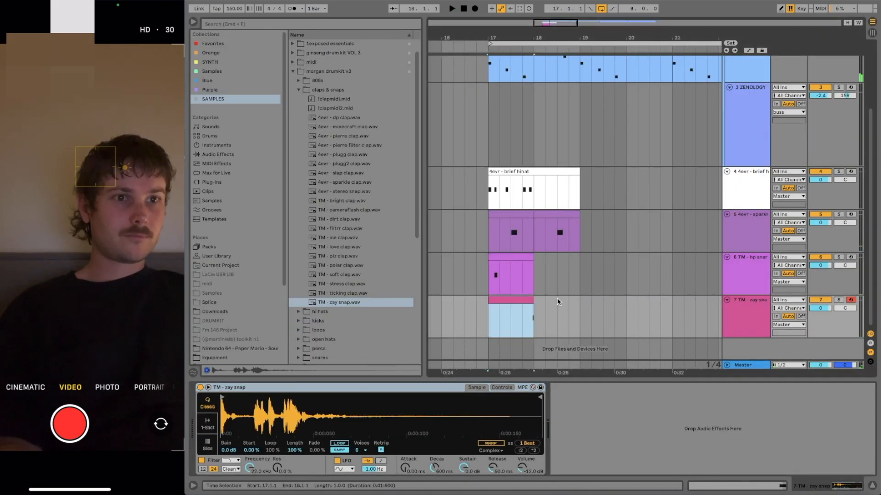
left_click(581, 306, "shift")
key("super+j")
key("space")
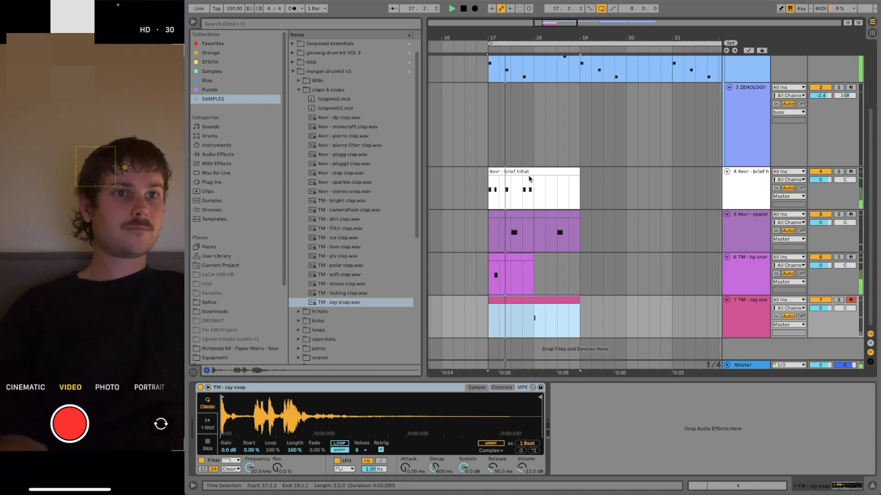
With the hi-hat pattern shown for reference, draw a B#2 note at 18.3.3 in the "TM - the snare" clip
left_click(527, 181)
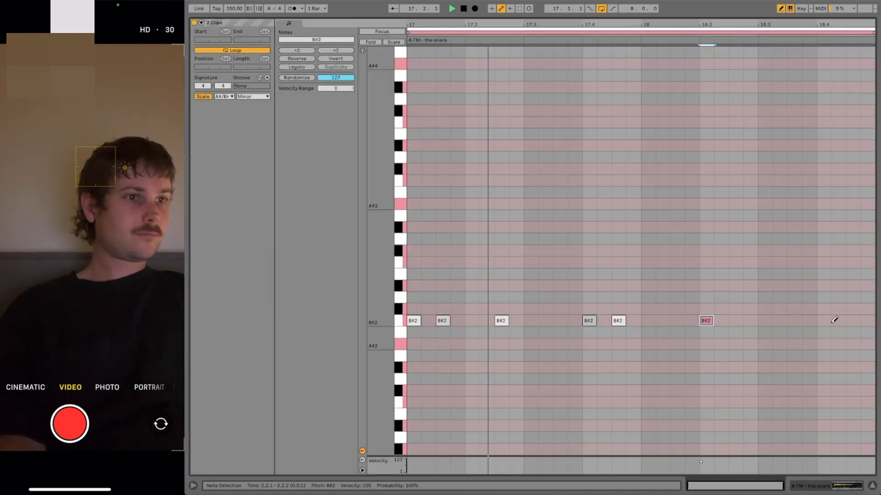
left_click(795, 320)
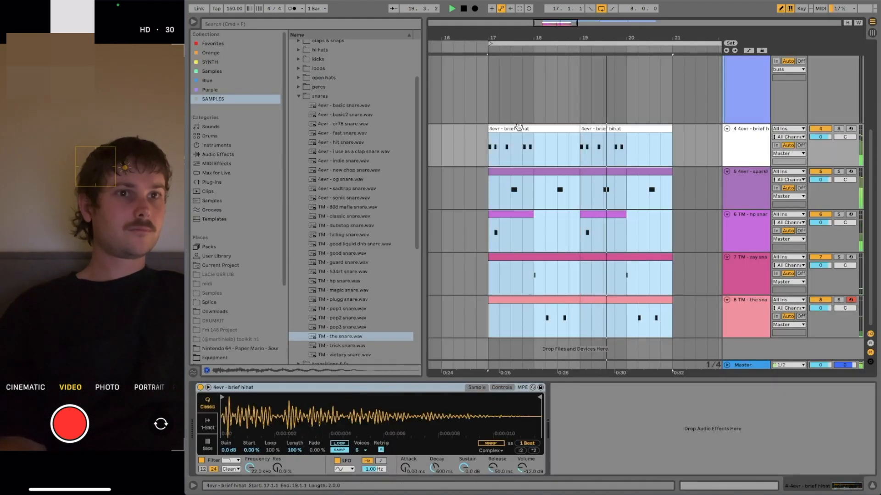
Loop the selected four bars of drum clips from 17.1.1 and play the loop
key("super+l")
key("space")
key("space")
left_click(606, 126)
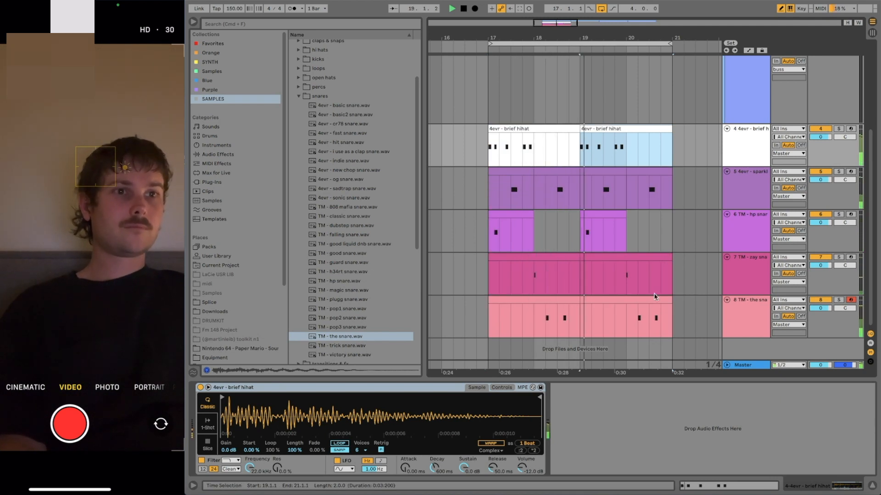
Copy the hp snare clip to 19.4.1 and consolidate bars 19 and 20 of that track into one two-bar clip
left_click_drag(631, 260, 630, 218)
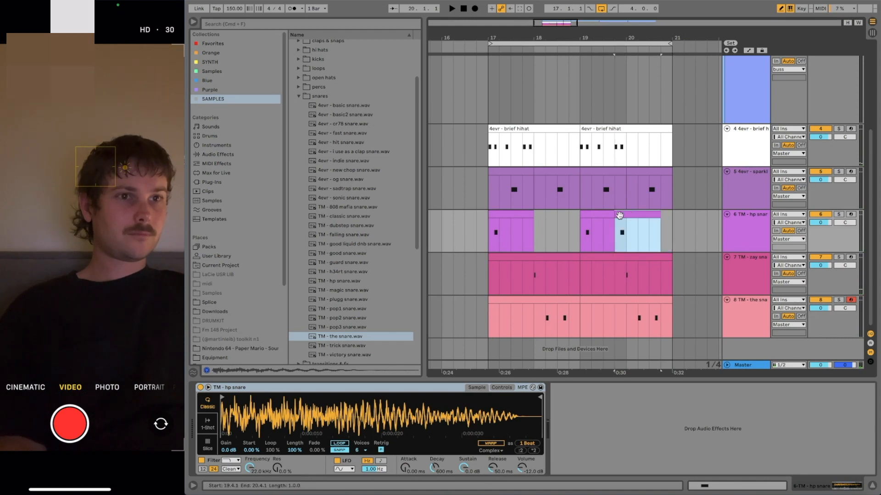
left_click(607, 215)
key("space")
left_click(675, 223, "shift")
key("super+j")
Add a short B#2 note at 1.4.1 in the consolidated hp snare clip and play it back
key("shift+Tab")
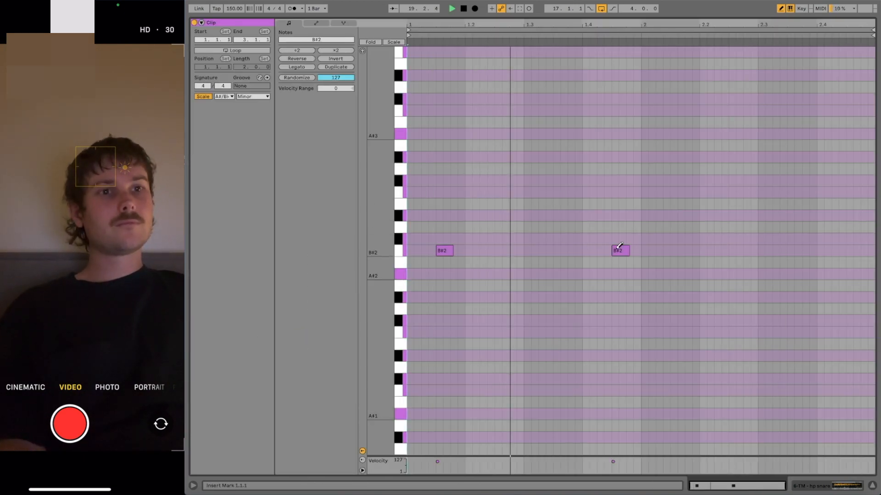
left_click(585, 250)
key("space")
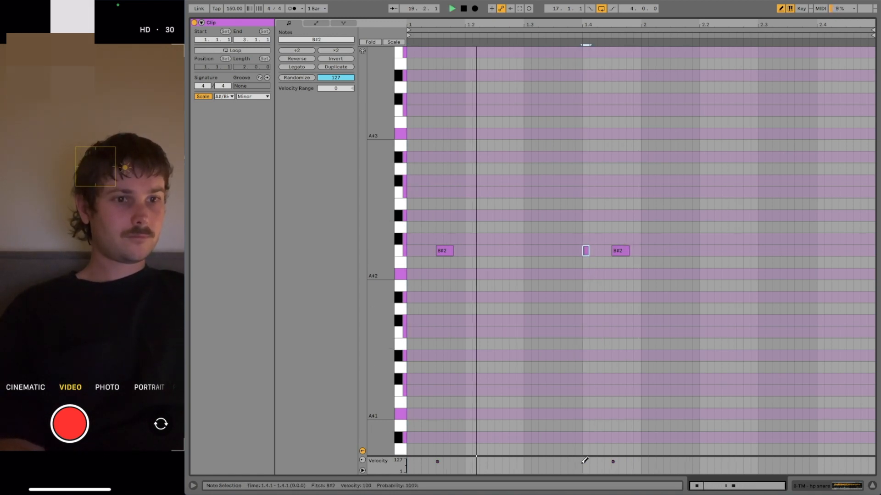
key("space")
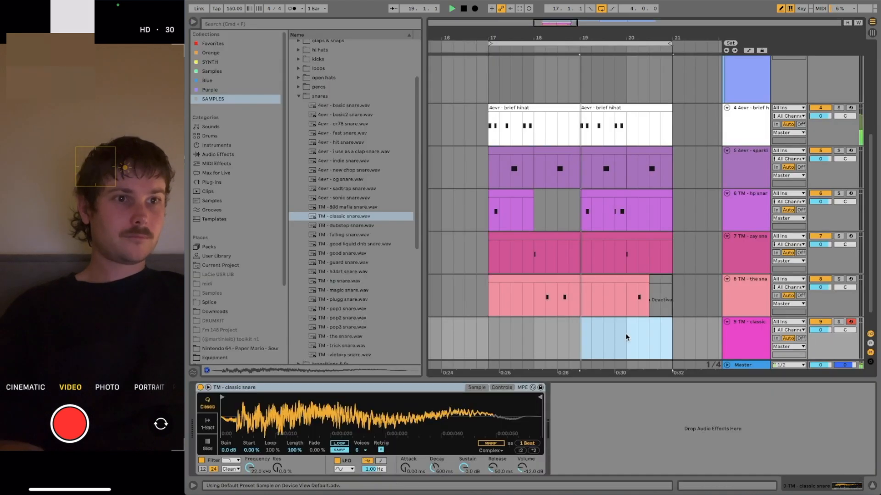
Capture the played classic snare hits as a one-bar MIDI clip in bar 20
left_click(625, 334)
key("space")
key("space")
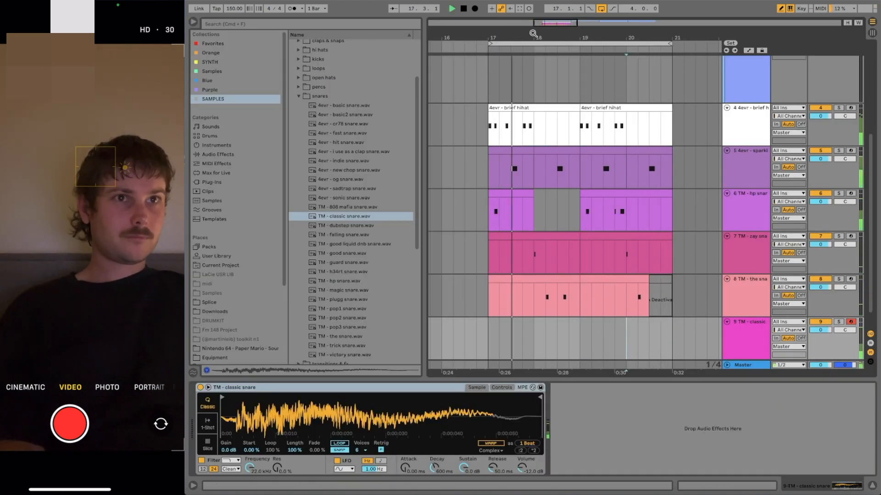
left_click(520, 8)
key("space")
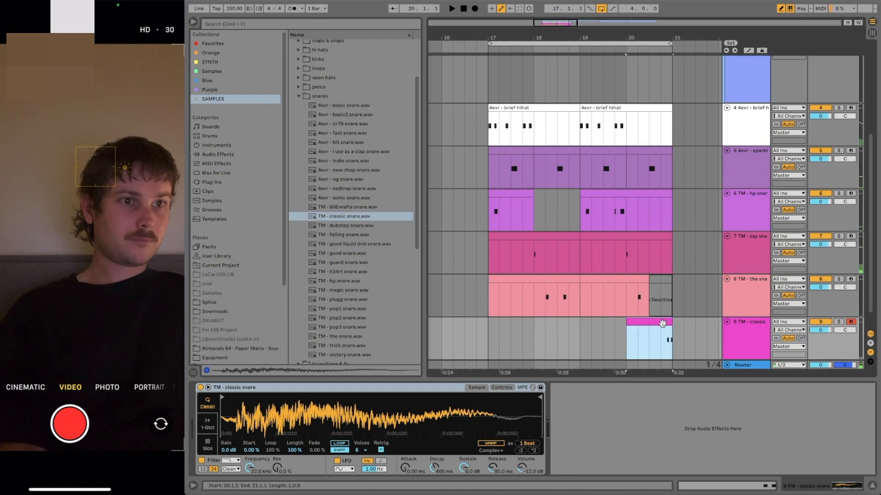
Replace the two late classic snare hits with consecutive B#2 sixteenth notes at 1.4.2 and 1.4.3, and play them
double_click(662, 329)
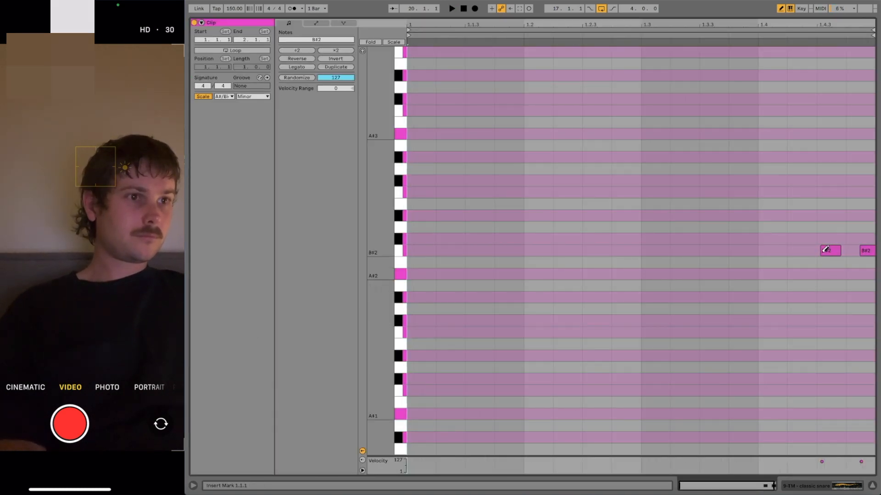
left_click_drag(807, 251, 825, 250)
left_click(863, 250)
key("space")
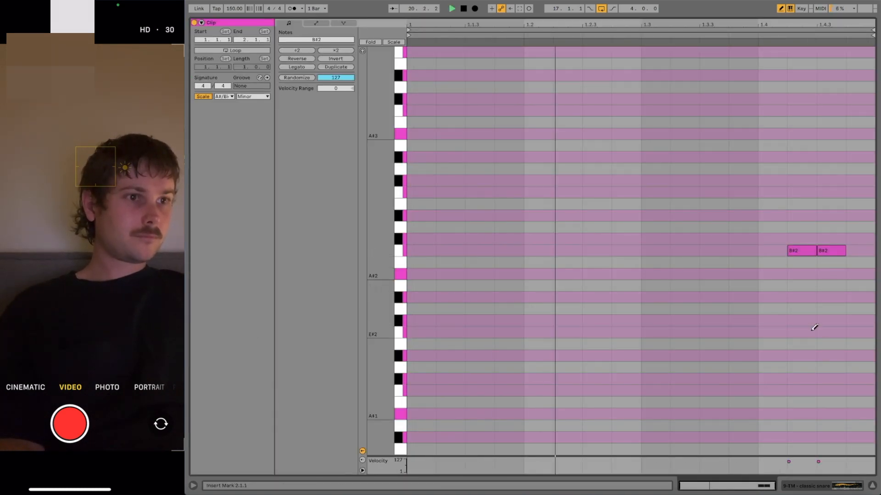
key("shift+Tab")
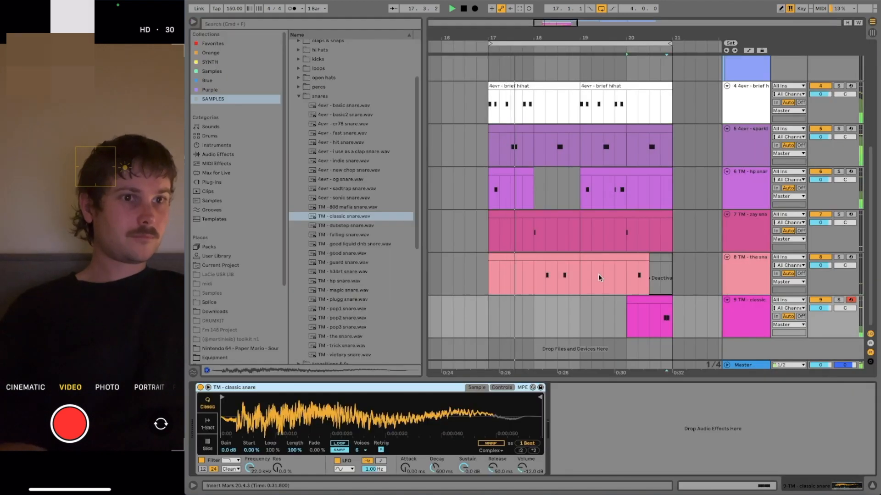
Rename the drum tracks from hi-hat downward as hh, clap, snr2, perc, perc and snr2
left_click(667, 300)
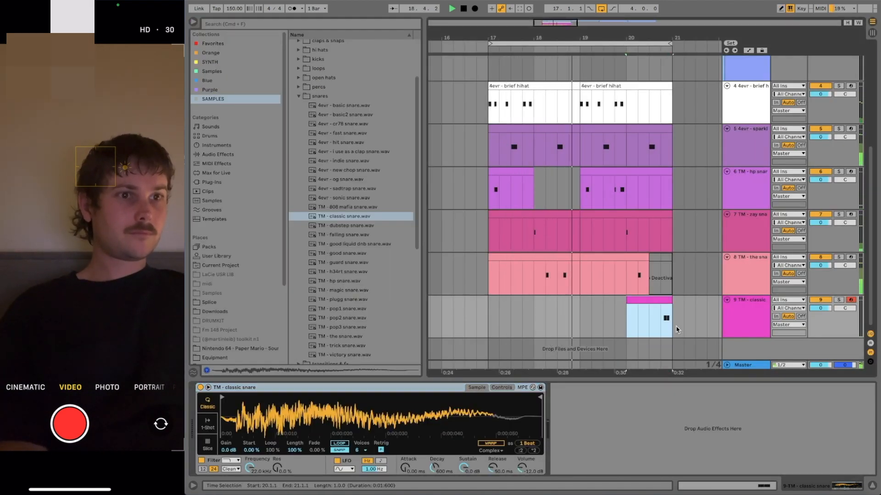
left_click(613, 86)
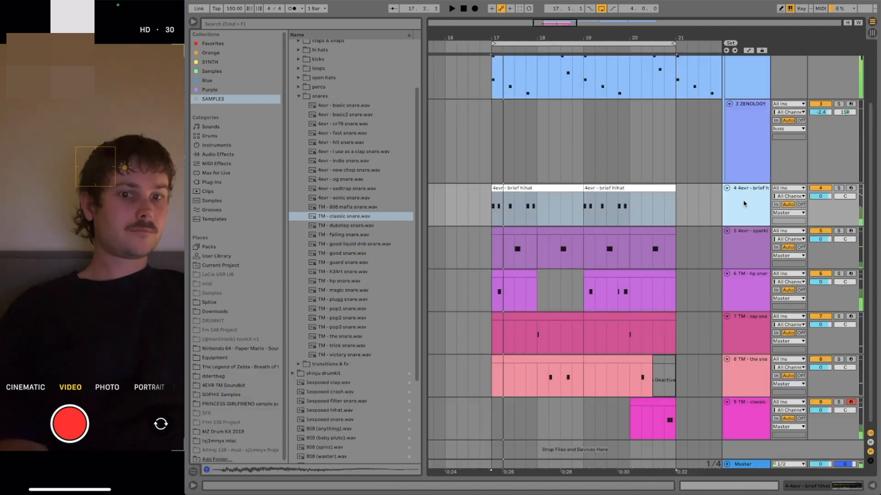
key("super+r")
type("hh")
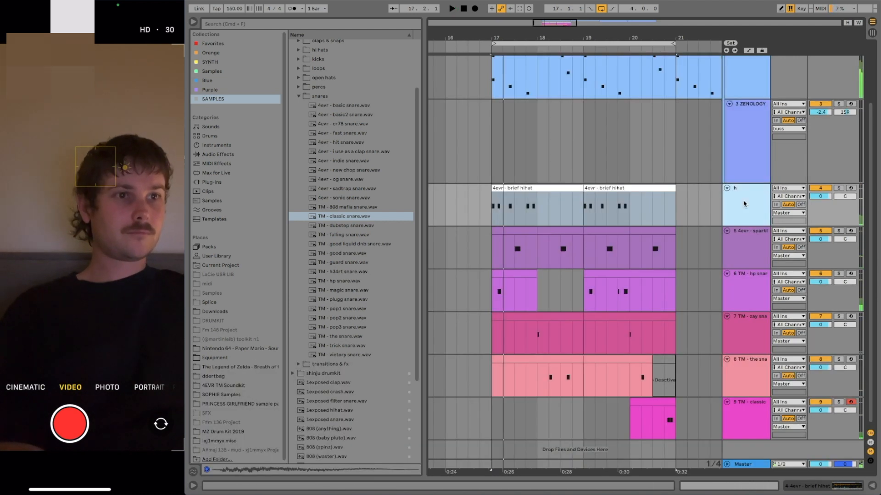
key("Tab")
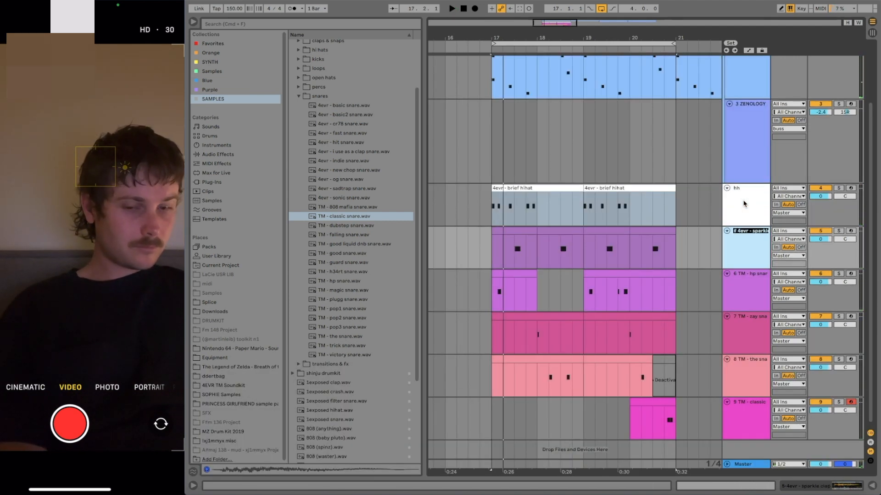
type("clap")
key("Tab")
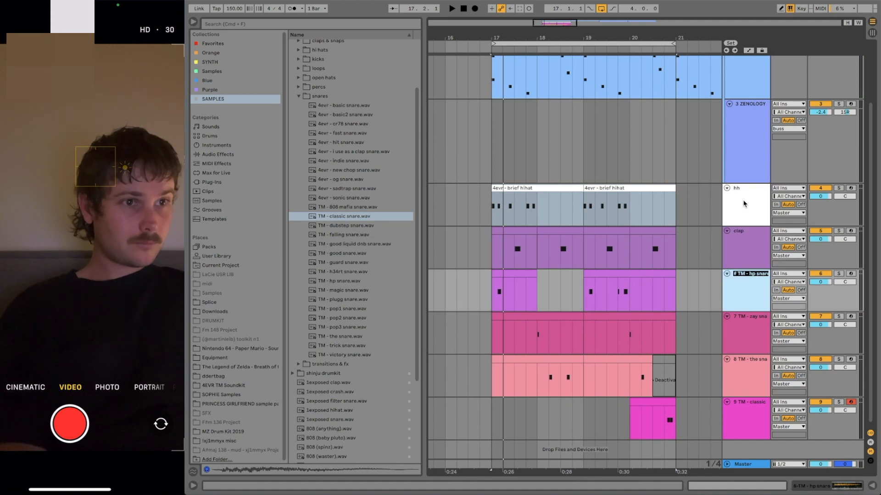
key("Tab")
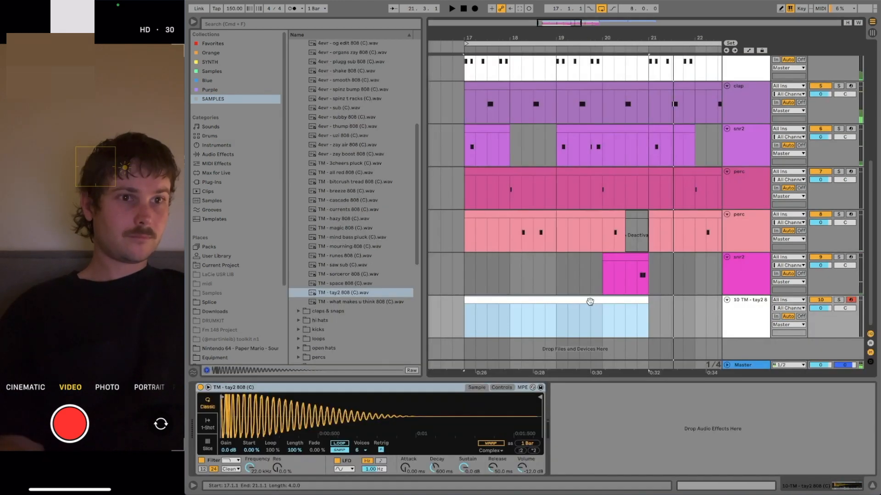
Open the tay2 808 clip alongside the ZENOLOGY melody, write an A#2 and F#3 bassline of 0.1.2-long notes, and play it
scroll(591, 293, "up", 8)
double_click(636, 75)
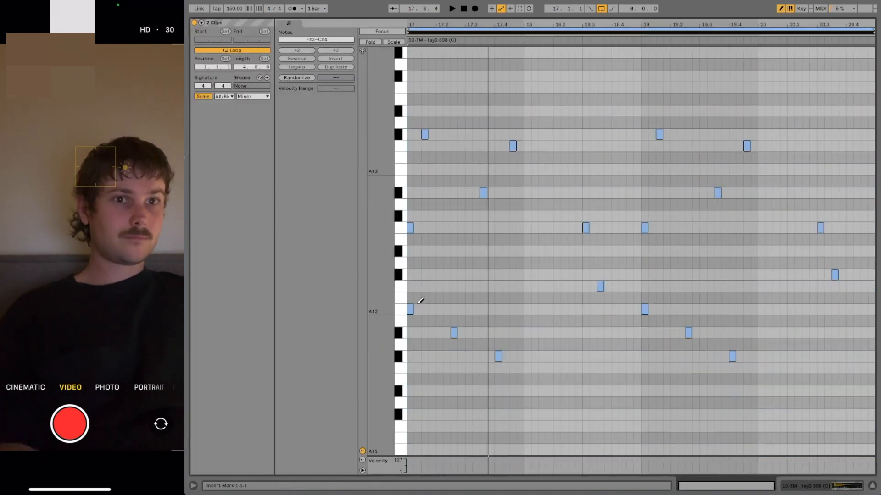
left_click(410, 310)
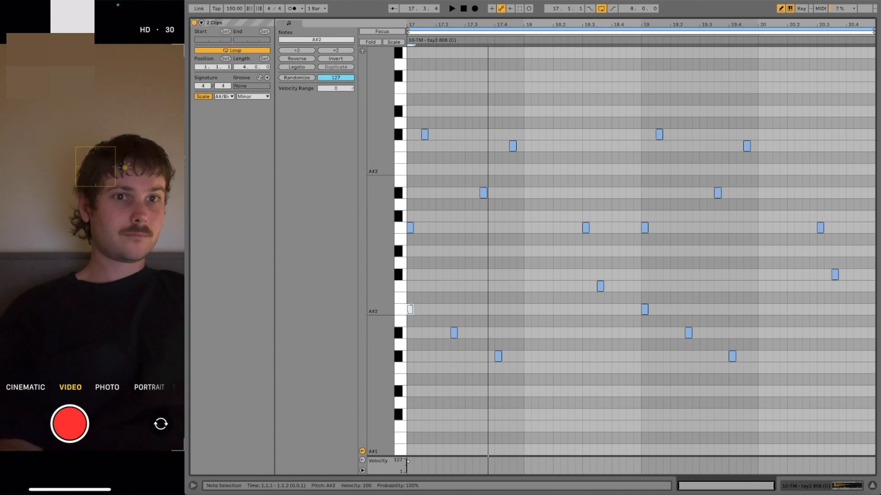
key("space")
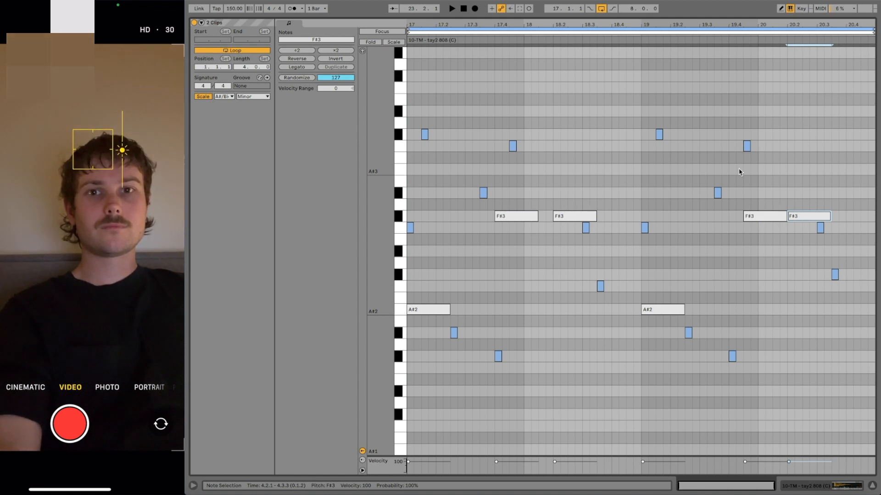
key("space")
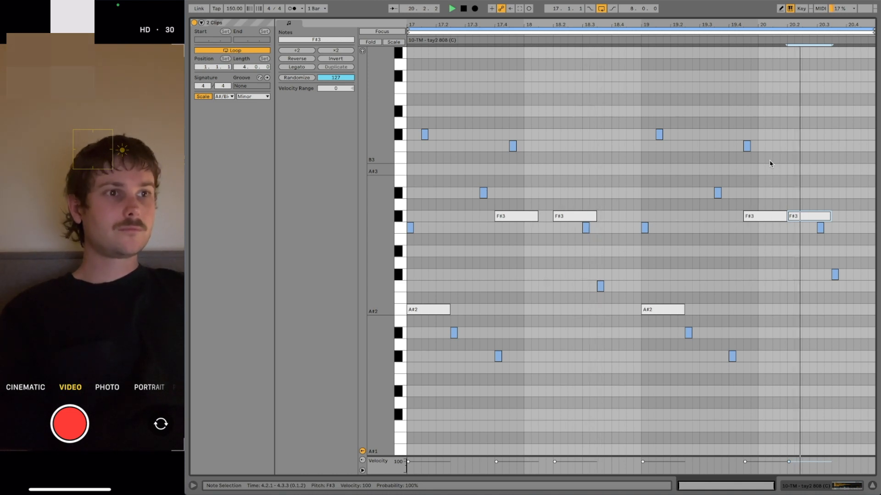
Duplicate the A#2 bass note in bar 23 directly after itself and lower the copy to G#2
left_click(773, 297)
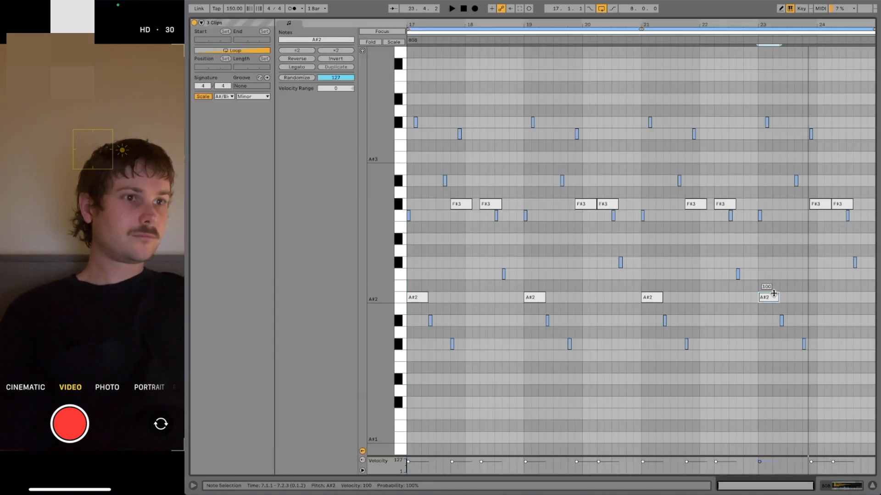
key("ctrl+d")
key("Down")
key("Down")
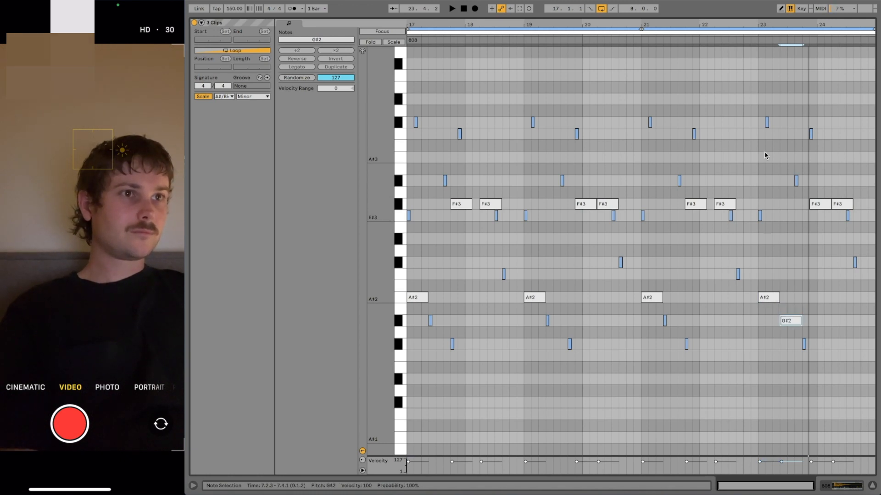
Deactivate the last F#3 bass note in bar 24 and play back the 808 line
left_click(842, 203)
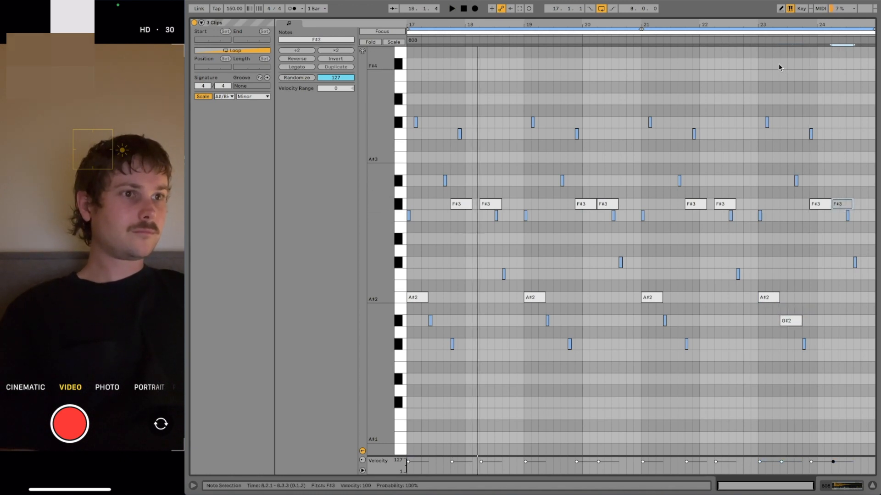
left_click(761, 41)
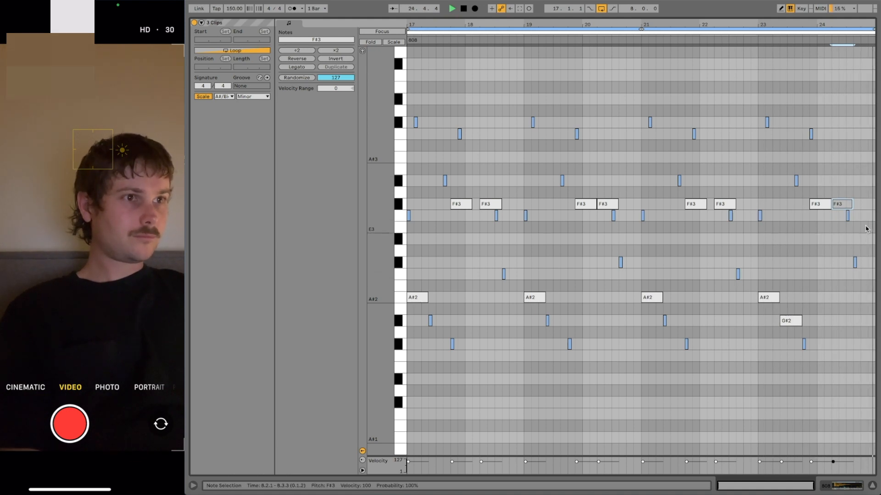
key("space")
Solo the second perc and last snr2 tracks in the mixer and lower them to -5.1 and -5.5 dB during playback
key("Tab")
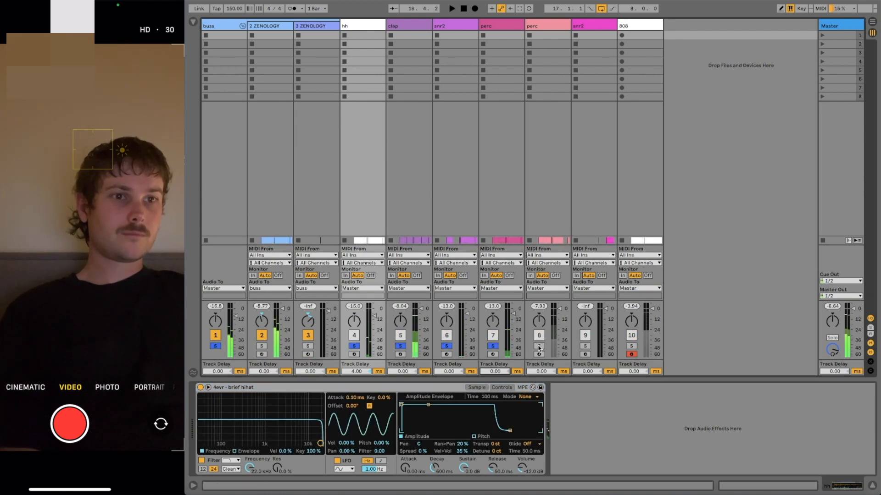
left_click(540, 346)
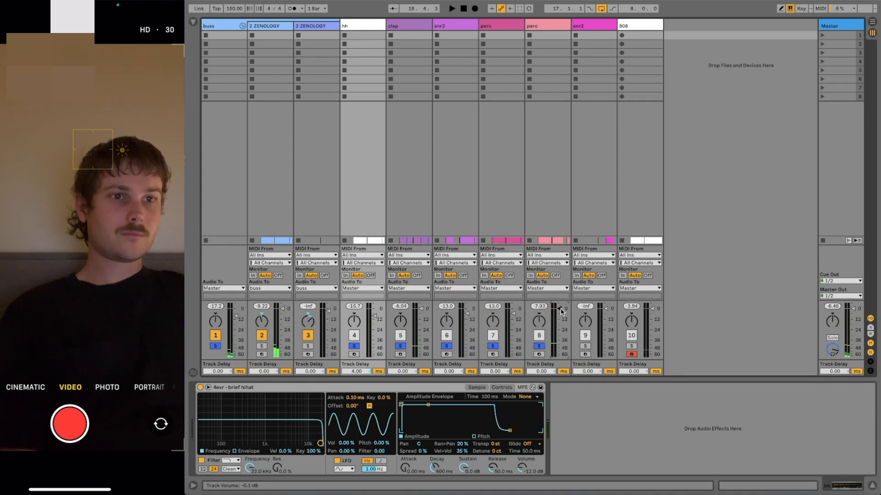
key("space")
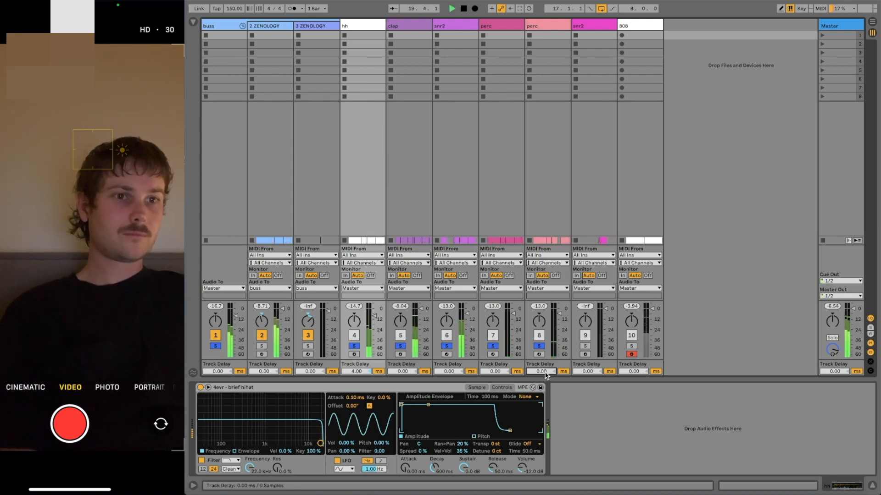
left_click(586, 346)
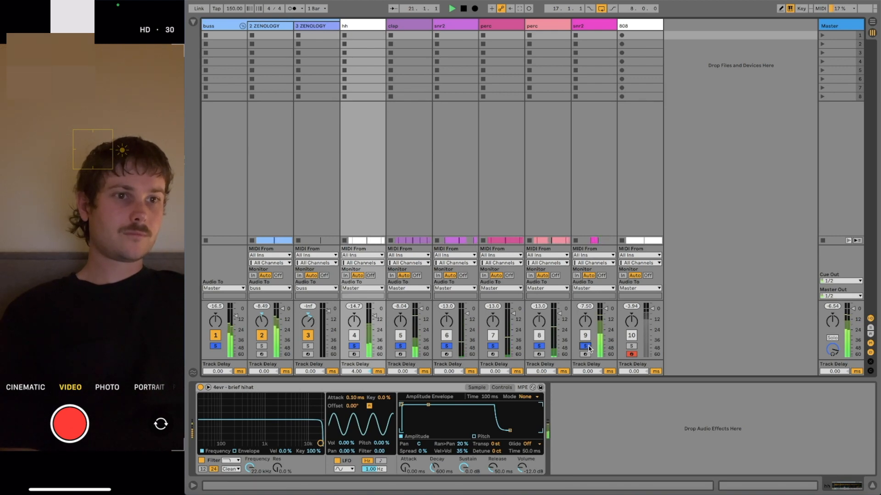
Load the T-RackS CS Classic Clipper from the favorites onto the Master track
key("super+alt+b")
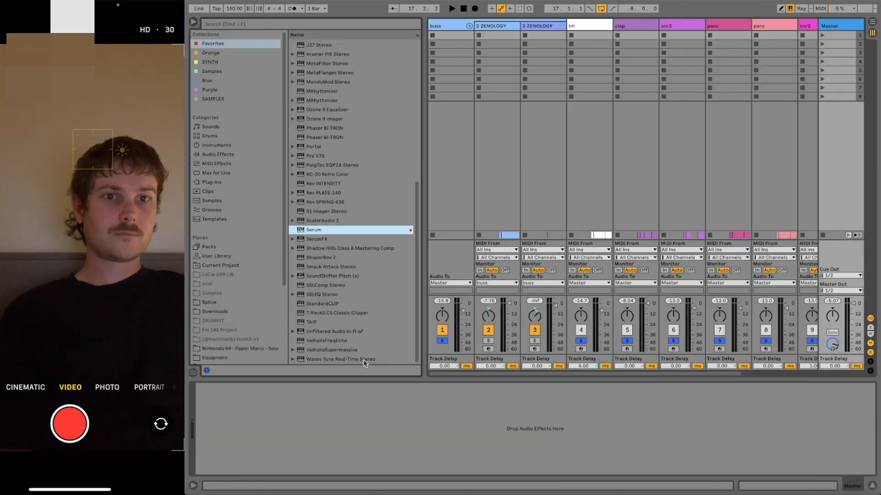
scroll(364, 330, "up", 1)
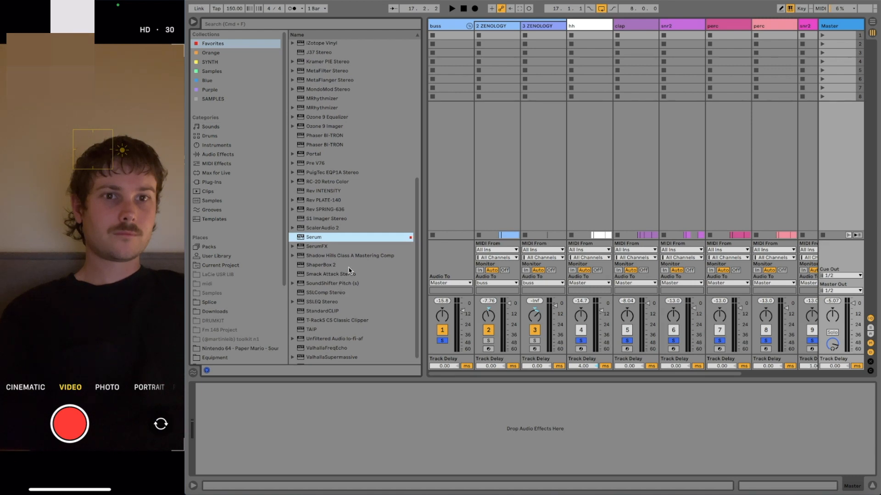
double_click(346, 320)
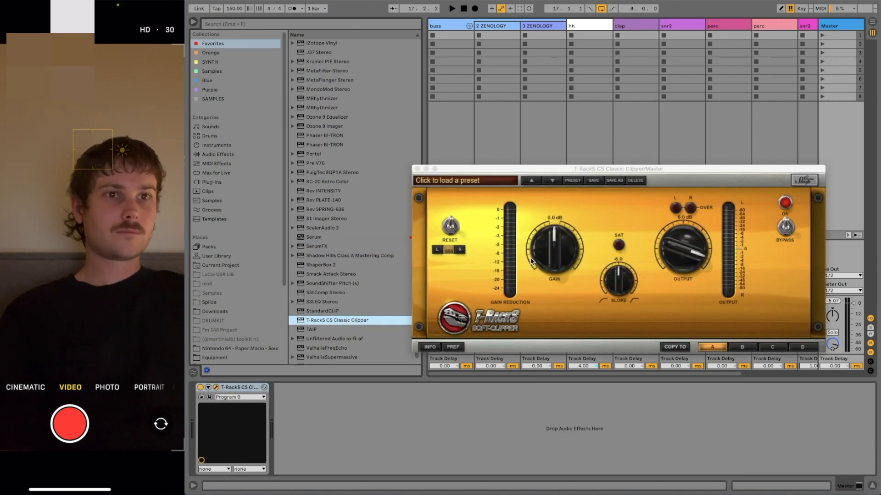
Set the clipper's gain to 9.0 dB and output to -0.3 dB, fine-tune its slope during playback, and close its window
key("space")
left_click(663, 243)
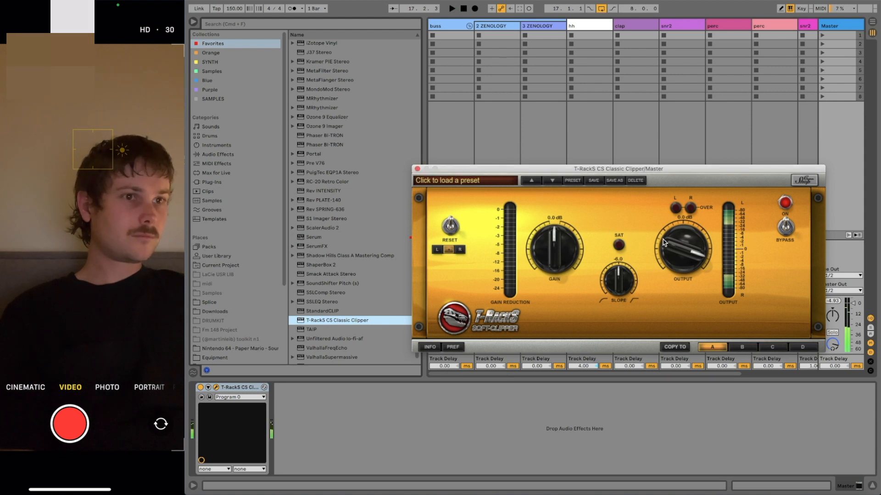
left_click_drag(568, 255, 543, 221)
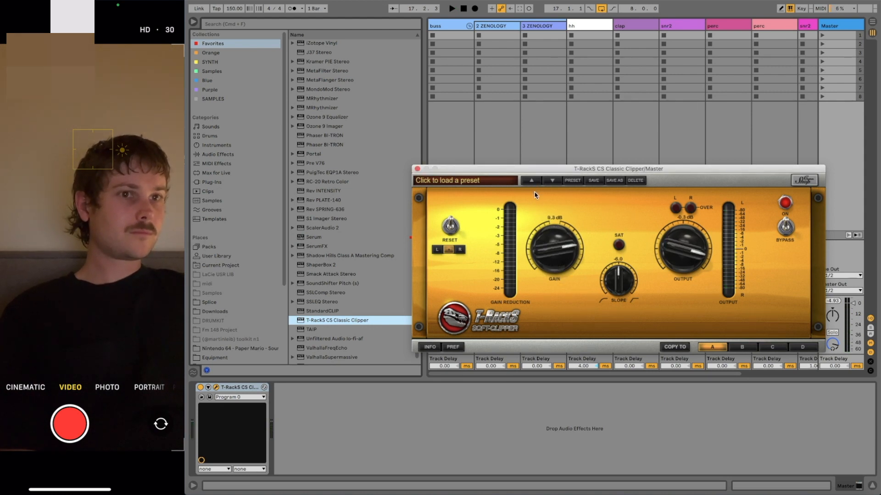
key("space")
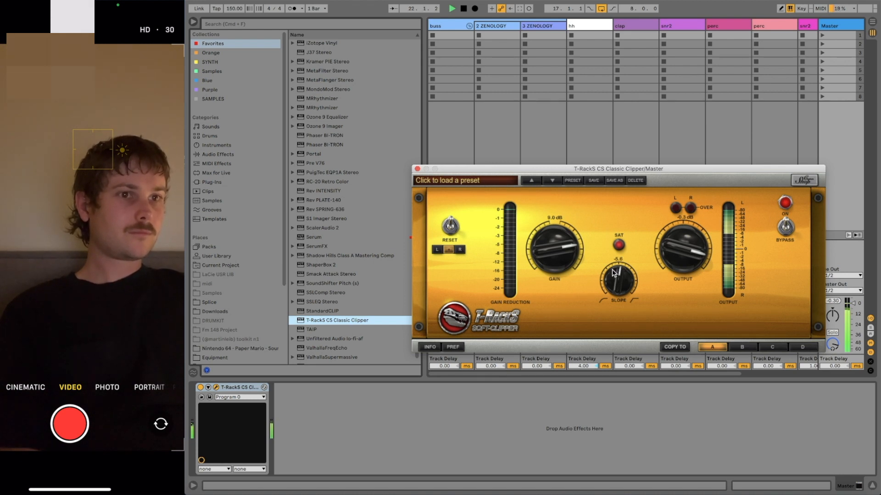
left_click_drag(614, 274, 614, 275)
left_click(417, 170)
Duplicate the drum and 808 clips of bars 17–24 to bar 25 in the arrangement and unsolo the tracks
key("Tab")
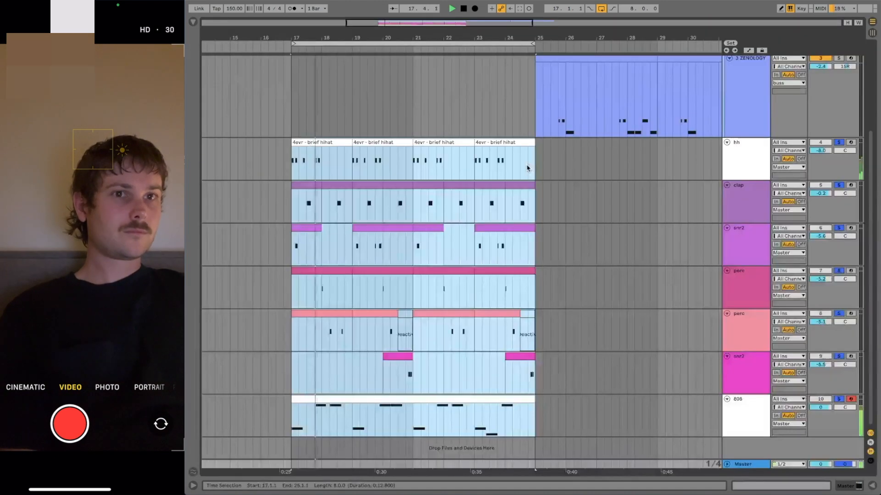
left_click_drag(477, 38, 477, 19)
key("space")
key("super+d")
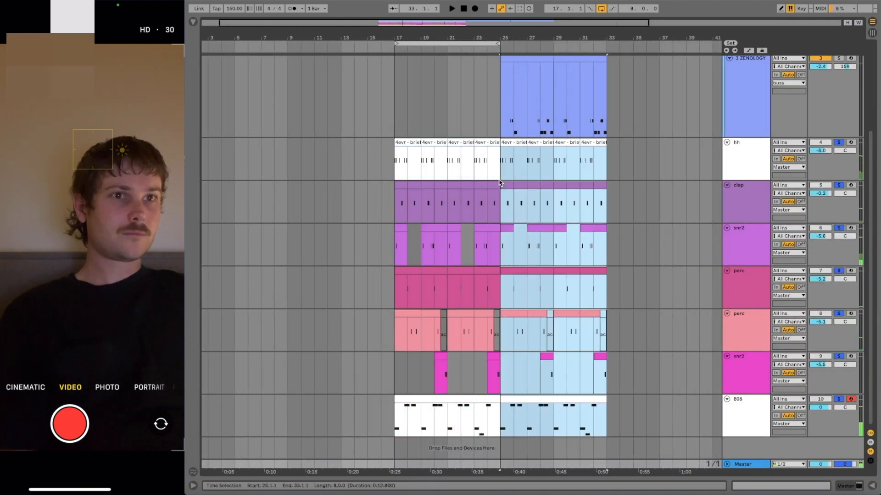
left_click(839, 143)
scroll(475, 104, "up", 5)
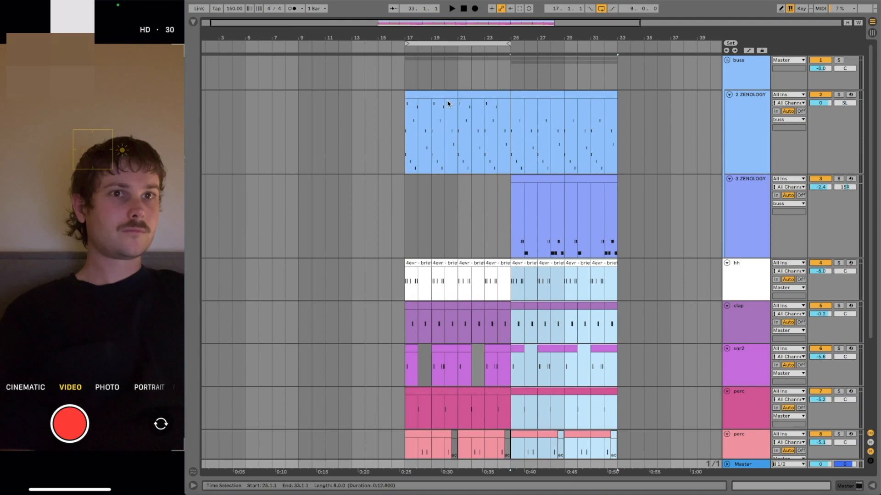
Place the eight-bar 2 ZENOLOGY melody at bar 25 and copy both ZENOLOGY parts from bars 41–48 to bar 33
left_click(444, 94)
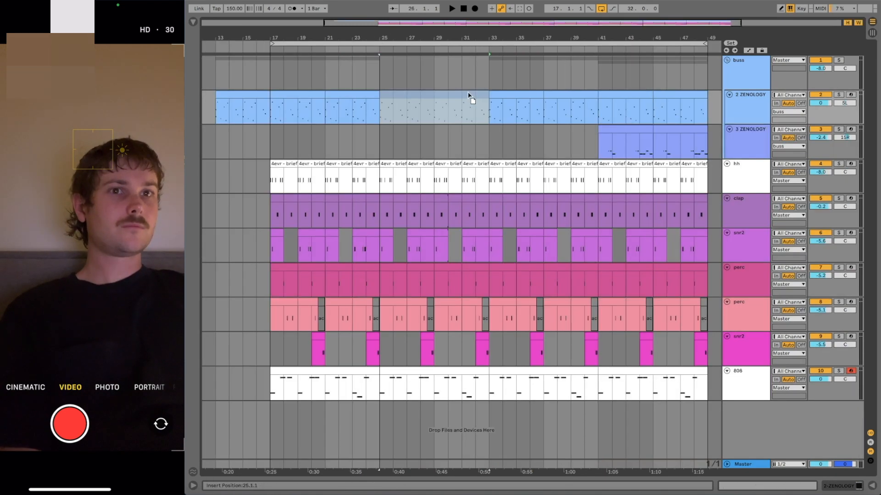
key("super+z")
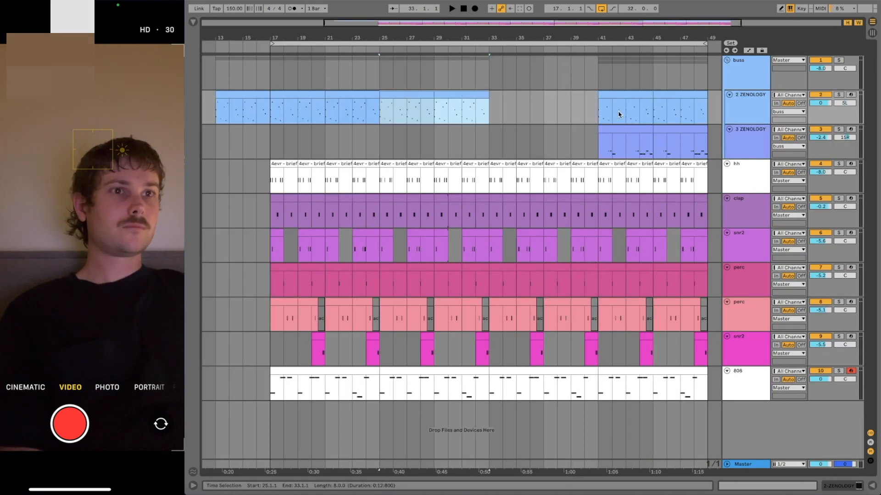
left_click(614, 93)
left_click(641, 125, "shift")
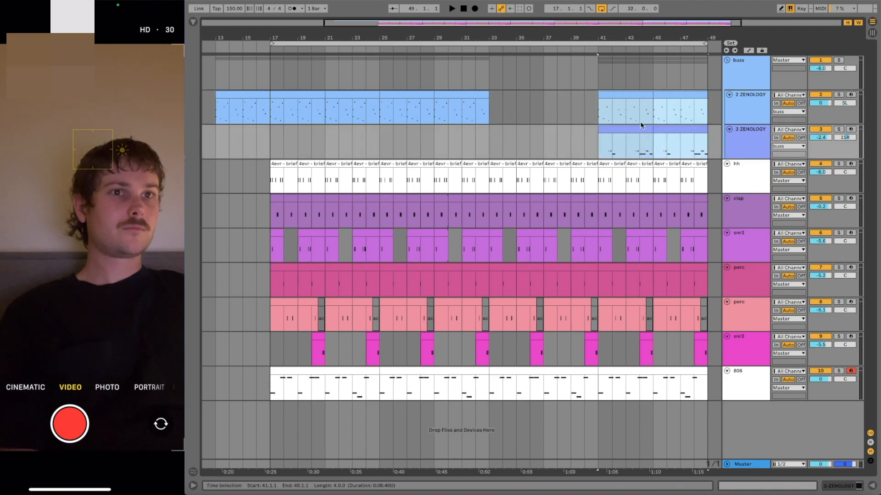
left_click(488, 118)
key("super+v")
Deactivate the clap clips in bars 33 and 34 and audition the section
left_click(496, 165)
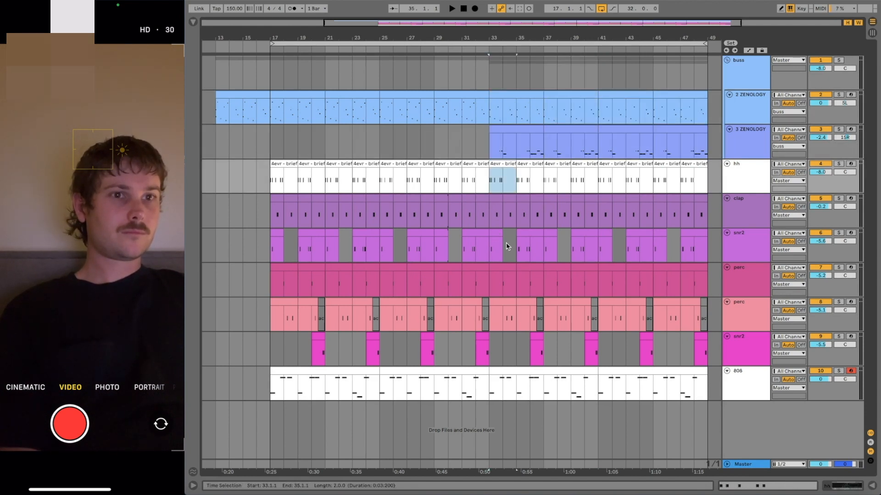
left_click(497, 198)
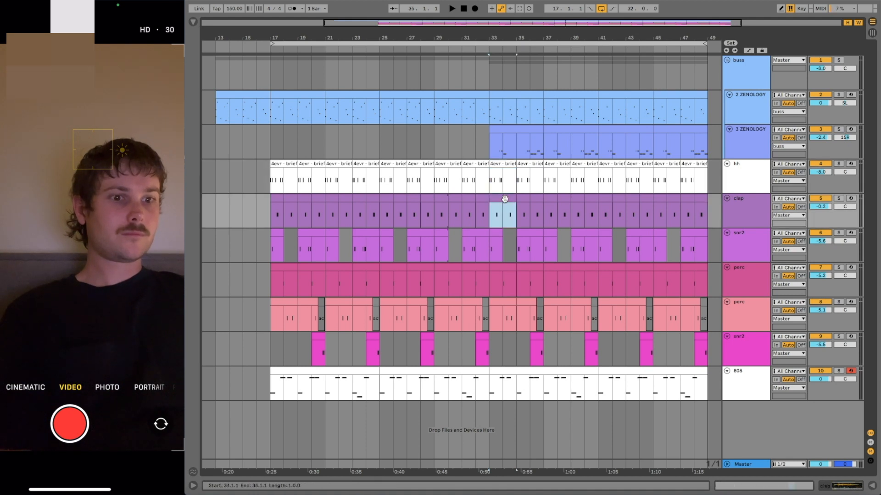
key("space")
key("Down")
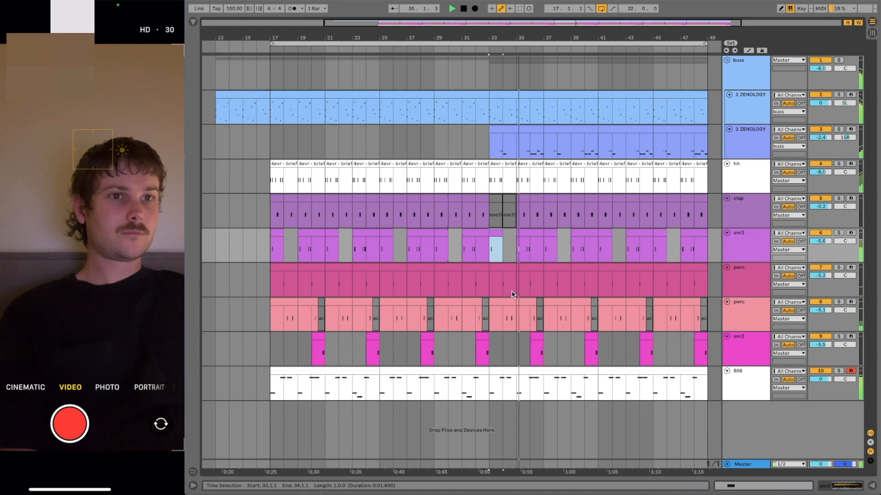
Deactivate the clap clips in bars 35 and 36 and replay the section from bar 33
left_click(523, 200)
left_click(536, 198, "shift")
key("space")
key("space")
key("0")
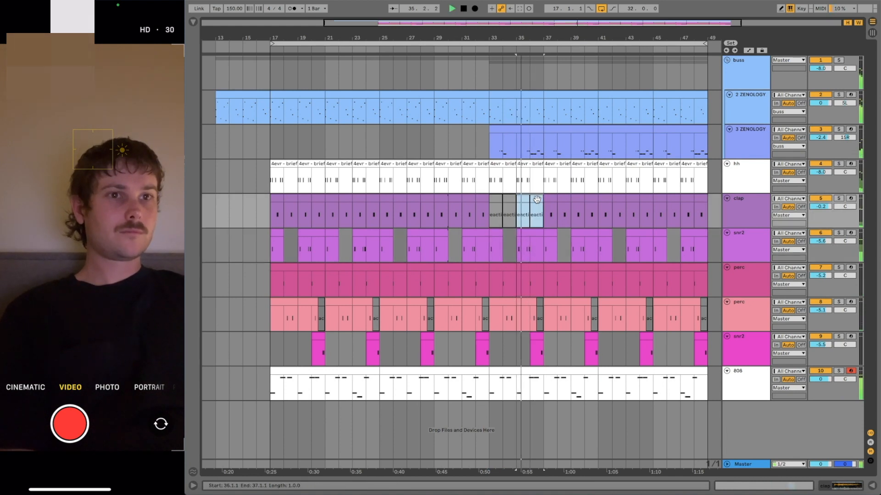
left_click(495, 215)
key("space")
key("space")
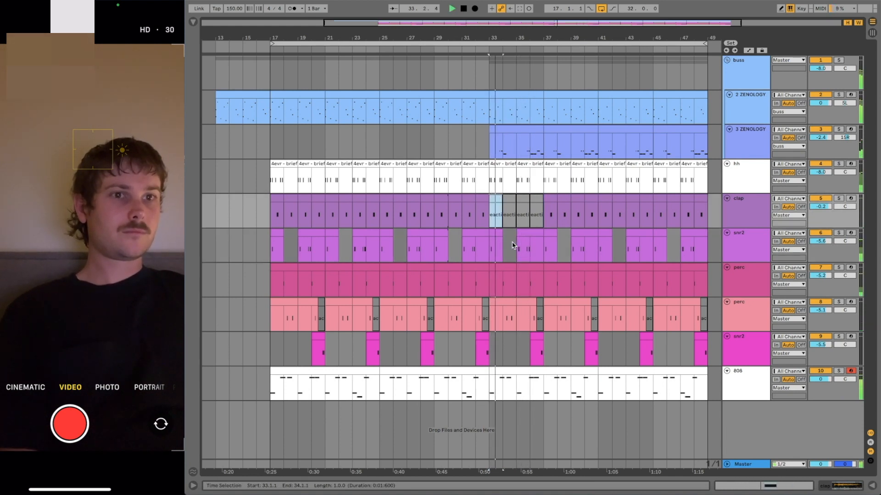
Deactivate the hi-hat, clap, snare and perc clips in bar 32, keeping the 808, and audition the transition into bar 33
left_click(495, 232)
left_click(526, 233, "shift")
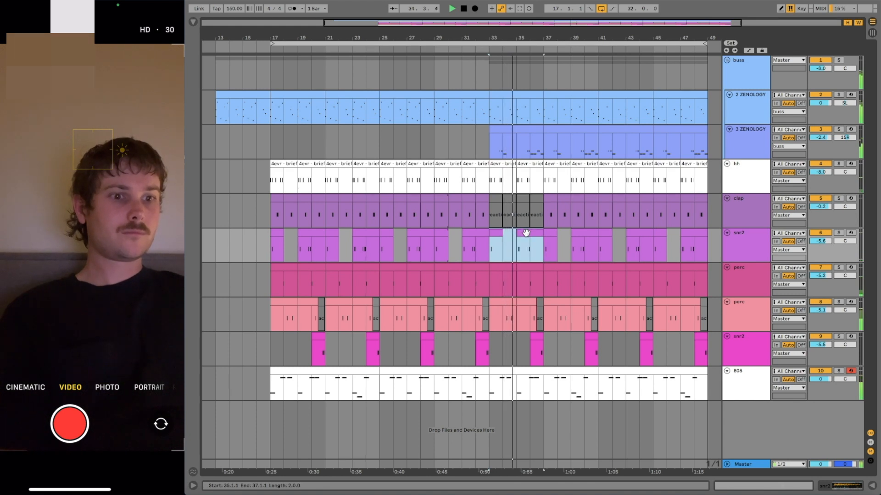
key("space")
left_click_drag(476, 169, 489, 360)
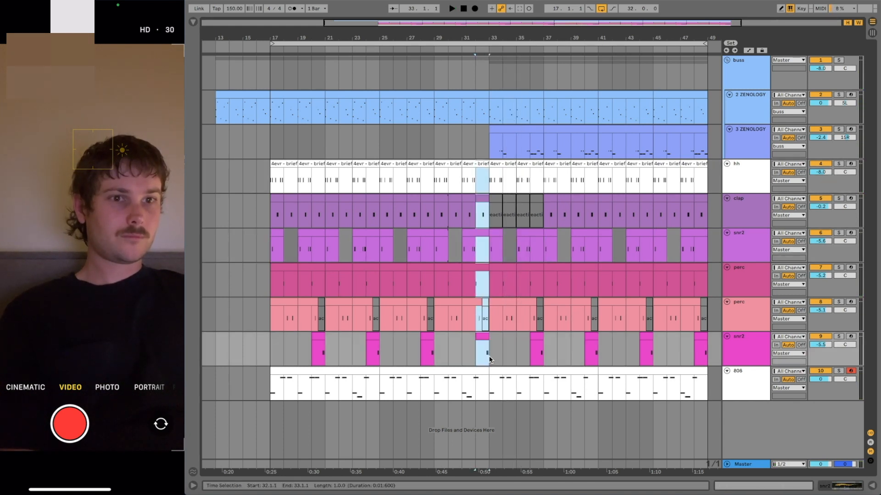
key("ctrl+v")
left_click(465, 252)
key("space")
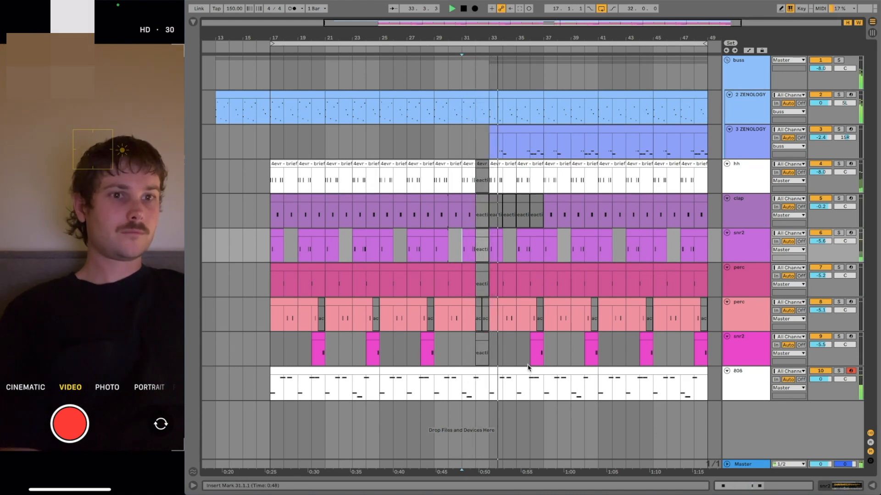
left_click(490, 350)
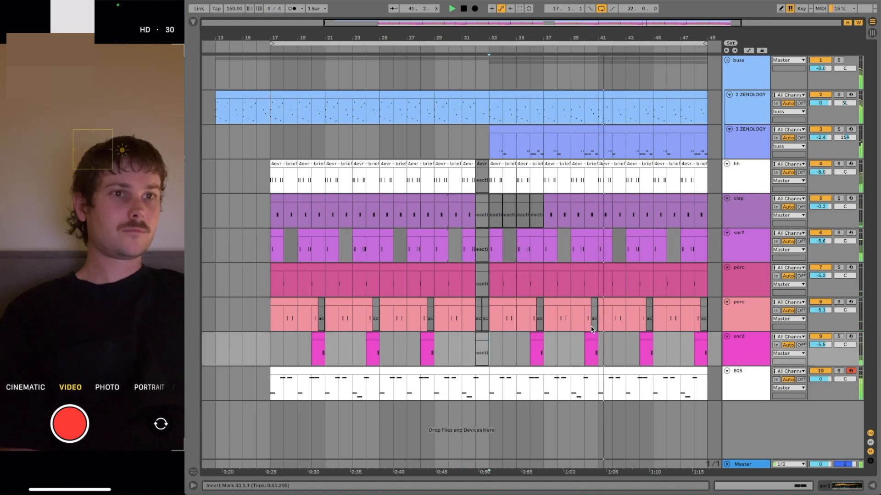
Deactivate the lower perc track's clips across bars 41–48 and the lower snr2 track's hits in bars 44 and 48
left_click_drag(594, 303, 649, 310)
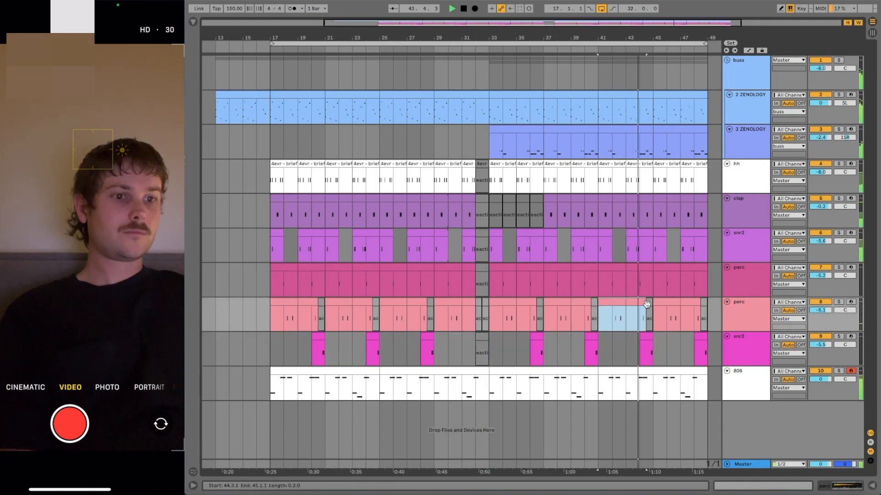
key("super+0")
left_click_drag(653, 304, 702, 302)
key("super+0")
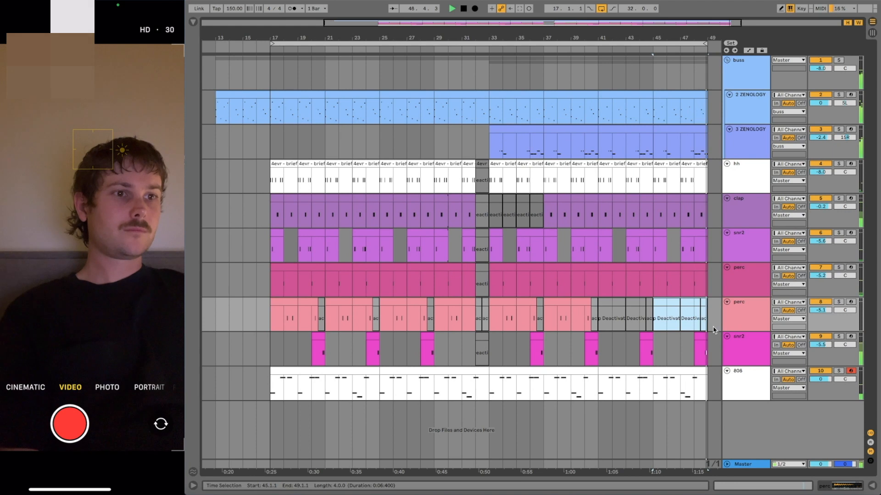
left_click(703, 337)
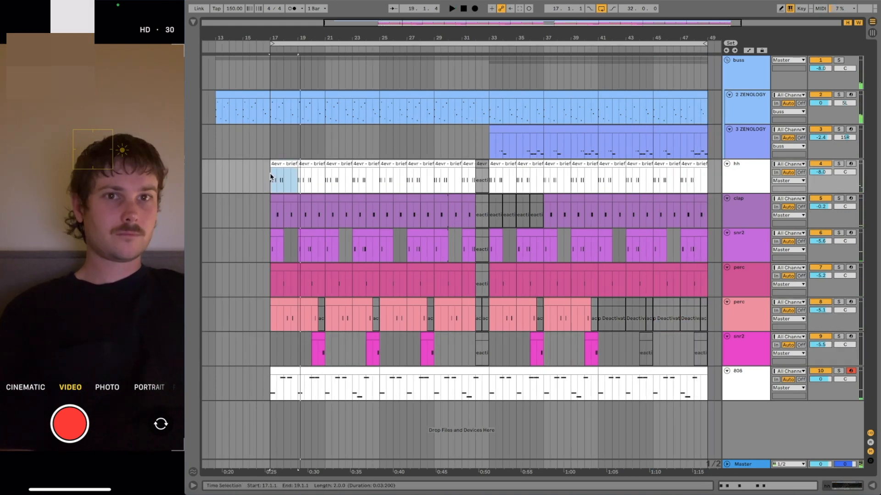
Deactivate all drum and 808 clips from bar 17 to 18.3 so only the melody plays, and audition the arrangement
left_click_drag(270, 176, 286, 304)
left_click_drag(284, 353, 289, 373)
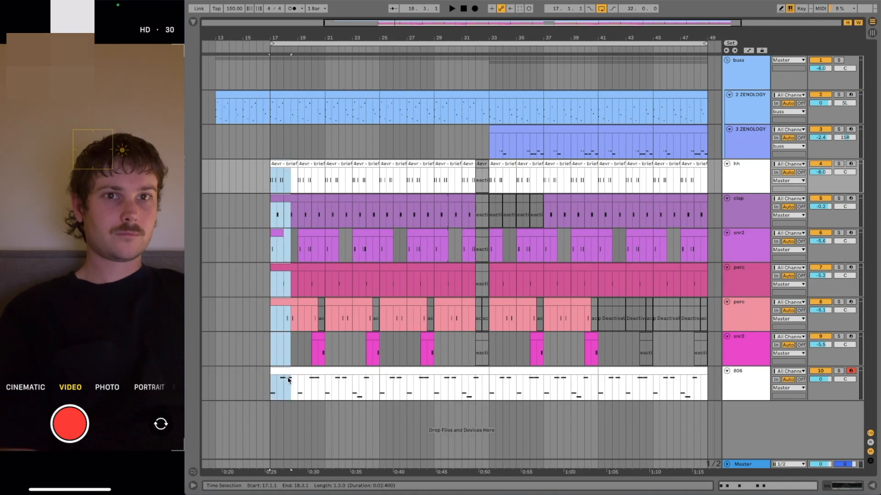
key("0")
left_click(253, 94)
left_click(283, 94)
key("space")
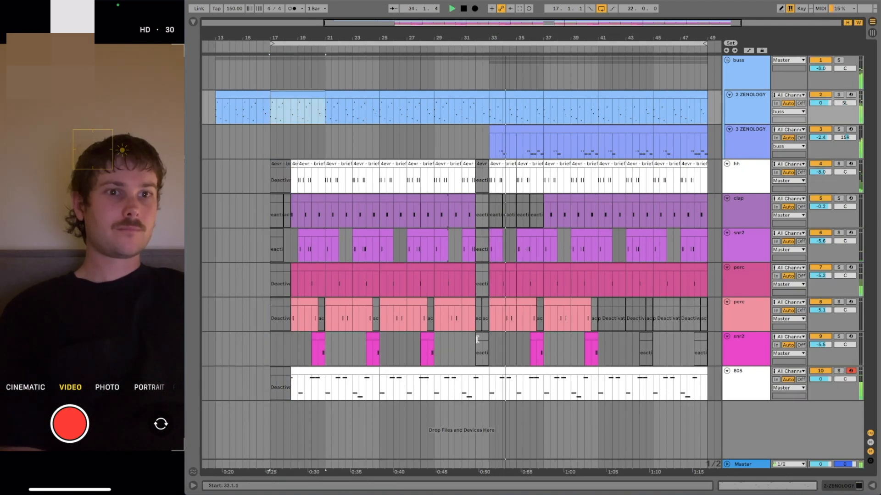
Duplicate the whole arrangement of bars 17–48 on all ZENOLOGY, drum and 808 tracks to bar 49
key("super+a")
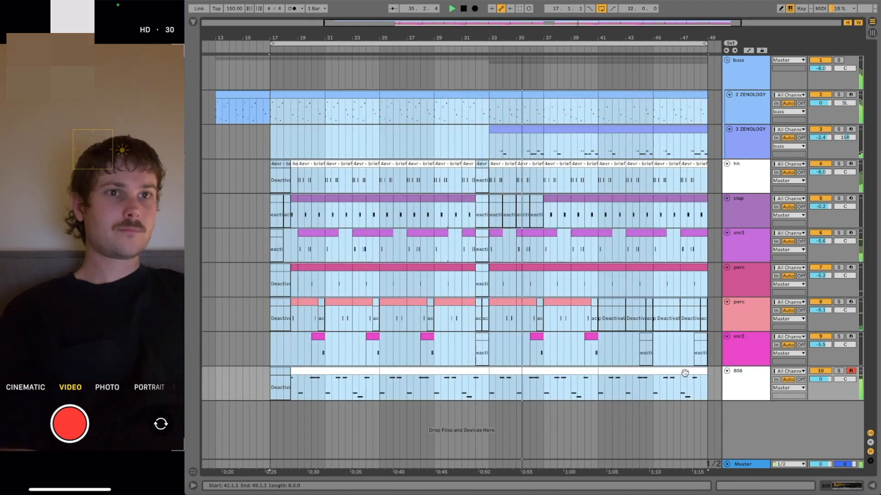
key("super+d")
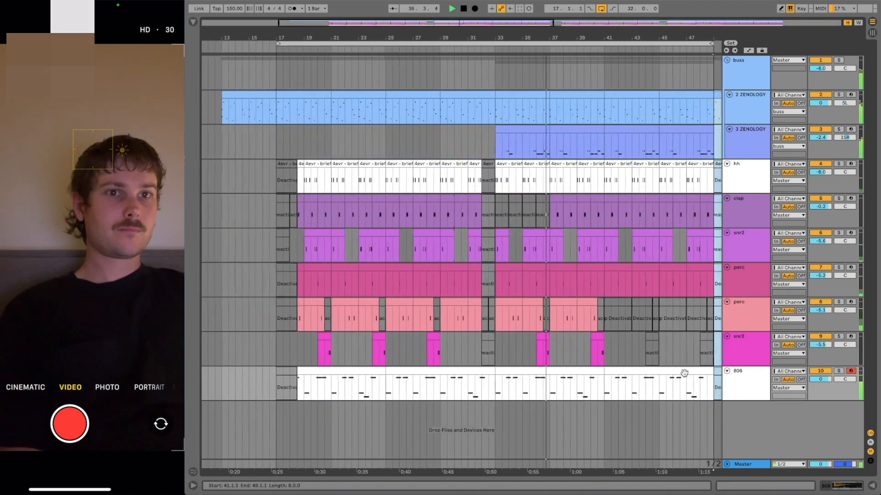
scroll(684, 373, "right", 4)
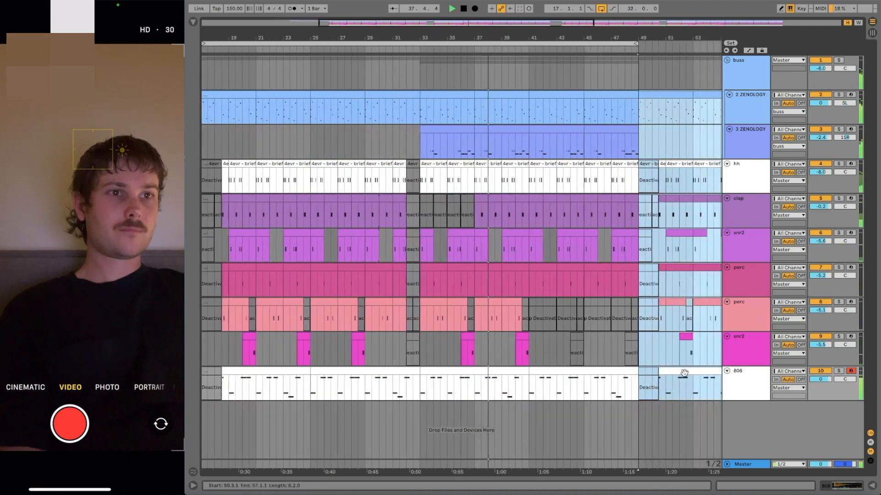
left_click_drag(558, 39, 433, 37)
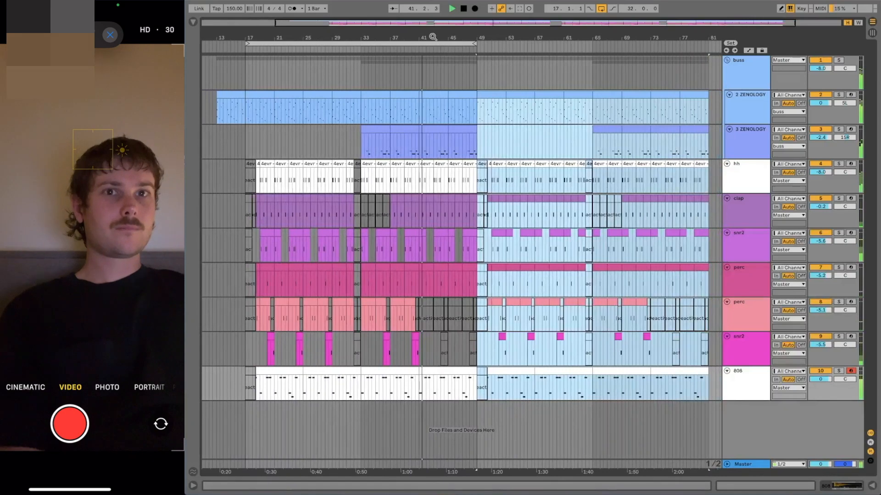
Select the buss and ZENOLOGY tracks across bars 17–80 and extend the loop to 64 bars starting at bar 17
left_click(257, 96)
left_click(695, 97, "shift")
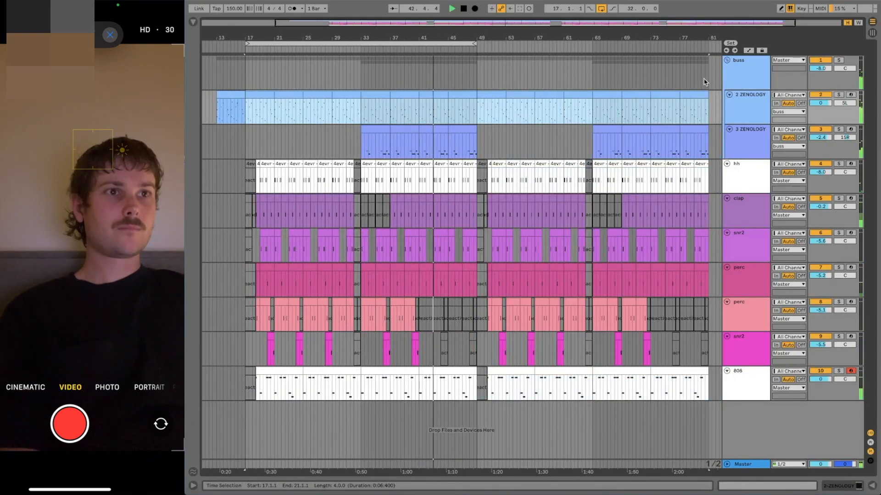
left_click(707, 77, "shift")
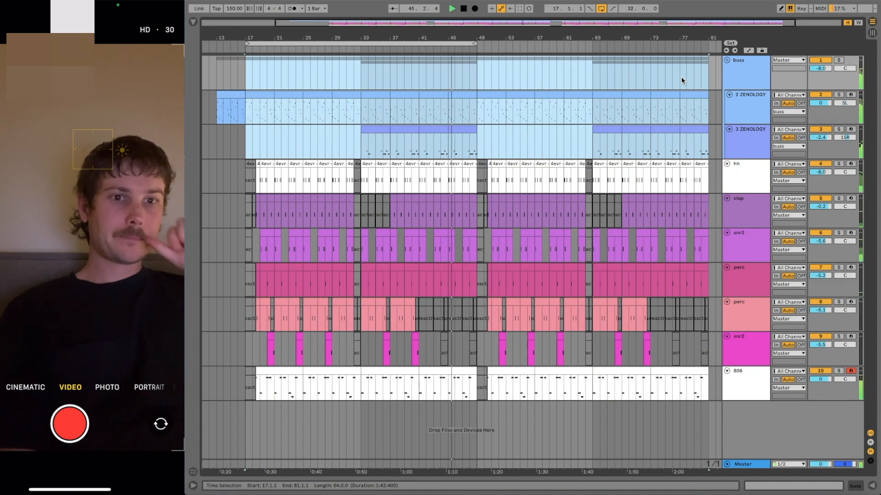
left_click(495, 94)
left_click_drag(475, 43, 706, 64)
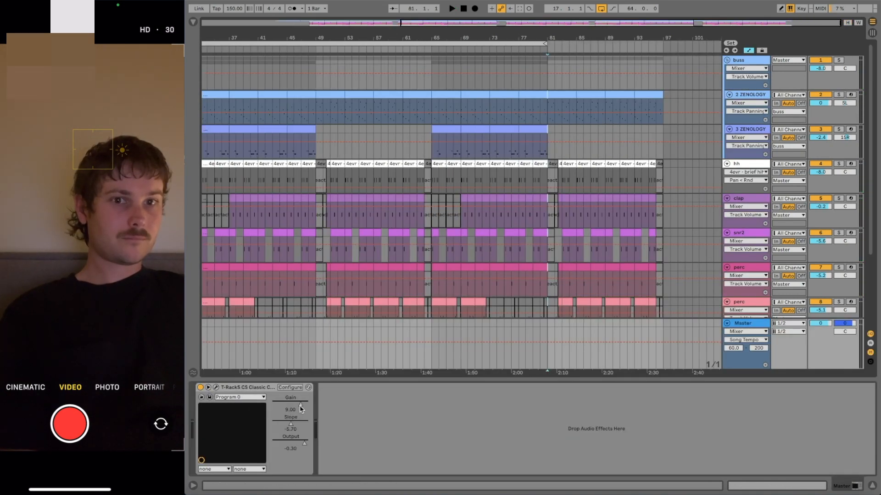
Automate the Output of the master's T-RackS clipper to fade down to 0.00 from bar 81 to bar 97, and audition the fade
left_click(304, 444)
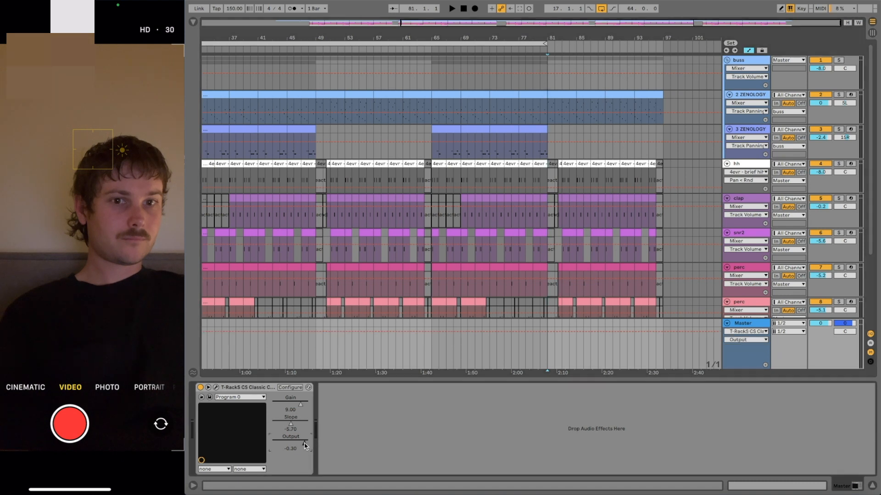
left_click(547, 332)
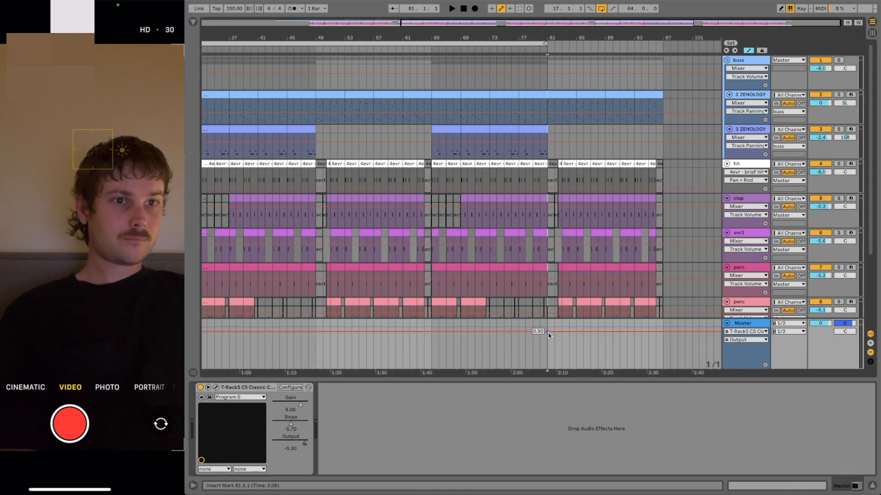
left_click_drag(663, 332, 663, 367)
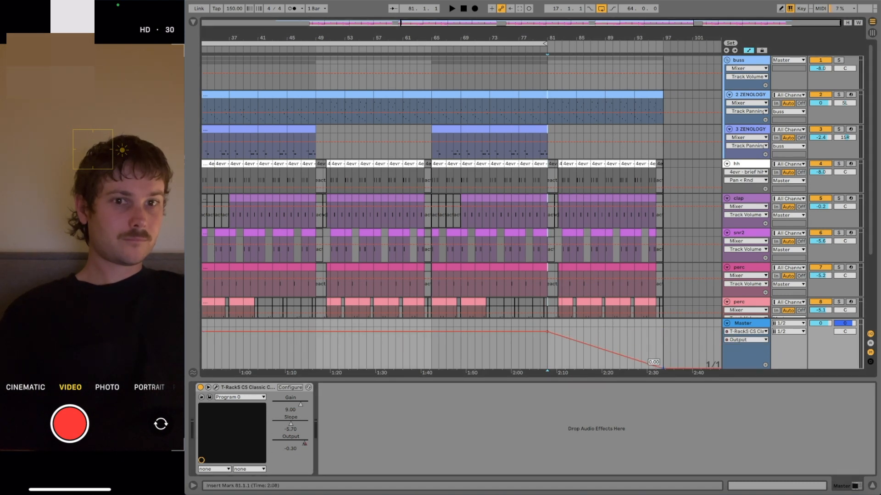
key("space")
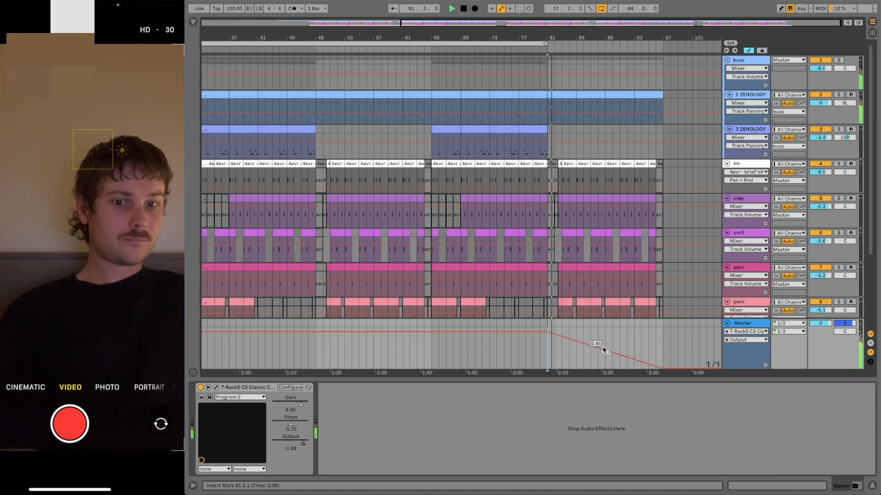
left_click_drag(604, 350, 605, 344)
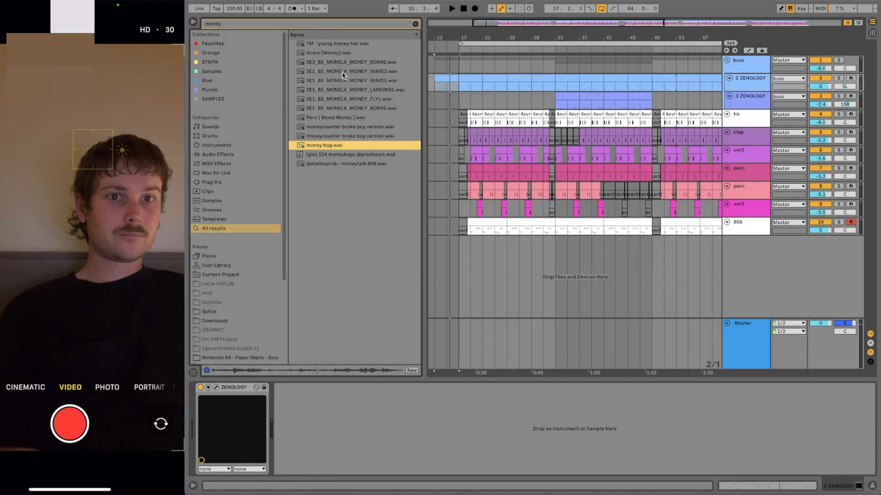
Add an audio track below the hh track and place the money bag.wav sample in bar 16, just before the drums section
left_click_drag(450, 36, 473, 36)
scroll(566, 98, "left", 1)
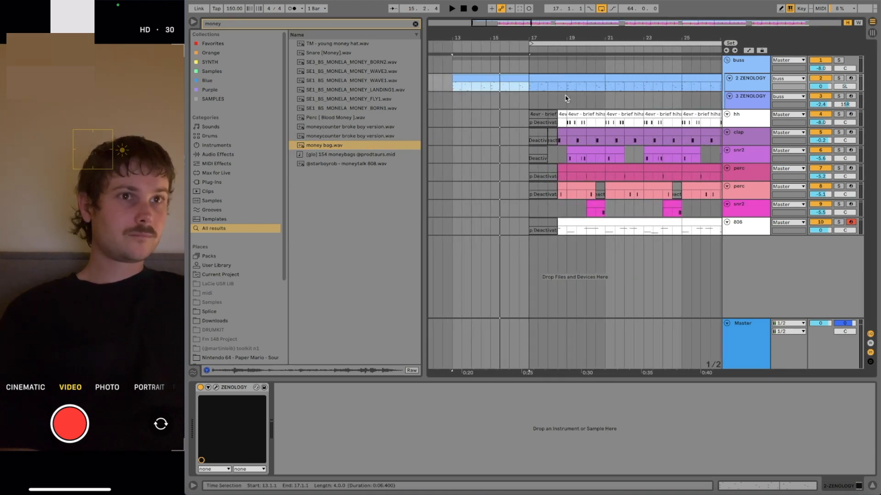
left_click(748, 116)
key("ctrl+t")
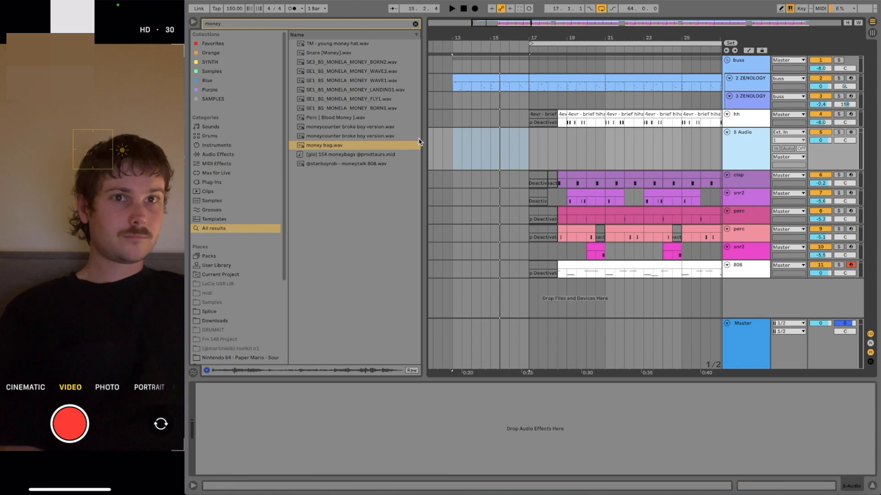
left_click_drag(334, 145, 515, 145)
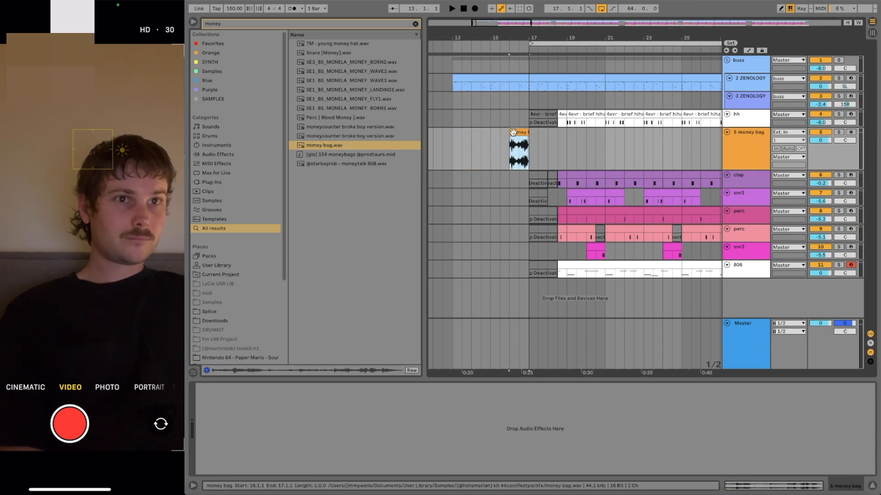
left_click_drag(514, 38, 514, 69)
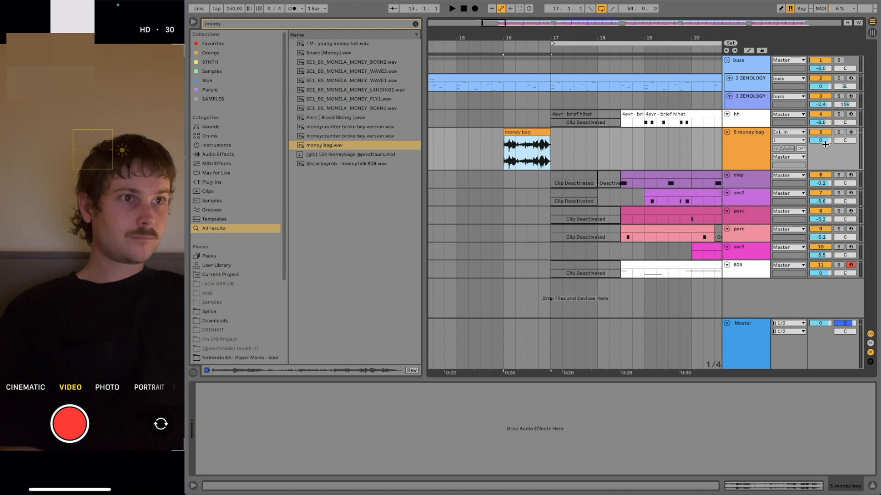
Lower the money bag track's volume to -15.4 dB and play the arrangement with its full length in view
left_click_drag(825, 145, 825, 158)
key("space")
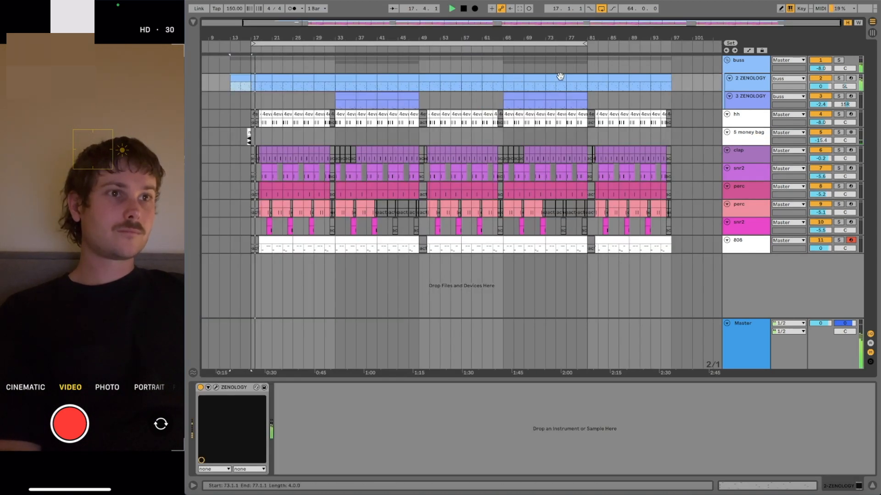
left_click(858, 22)
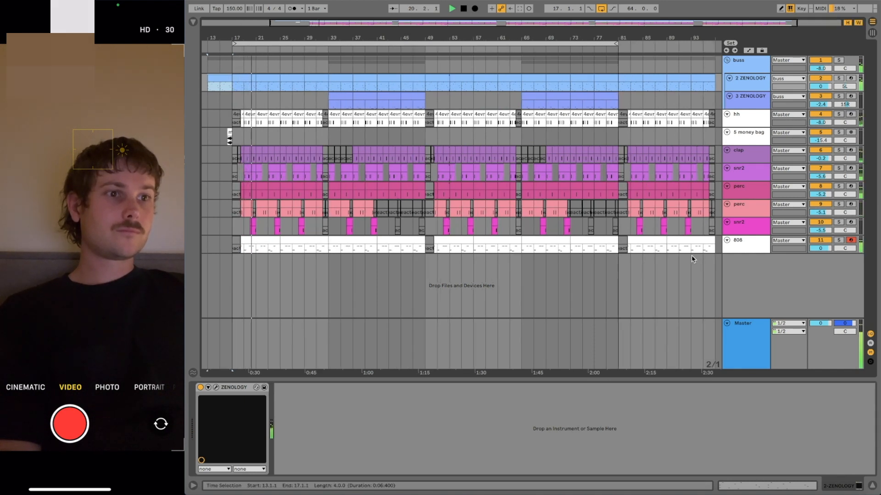